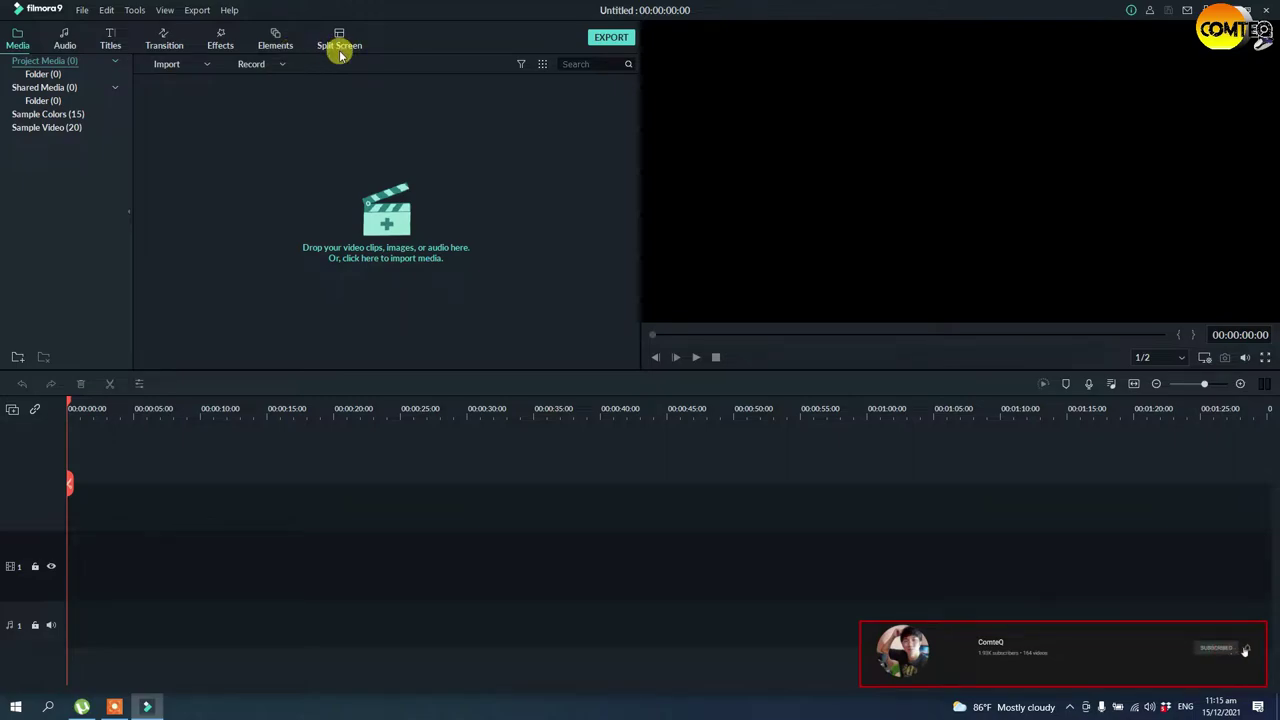
Open the PC screen recorder and set the capture area to Full Screen.
left_click(276, 67)
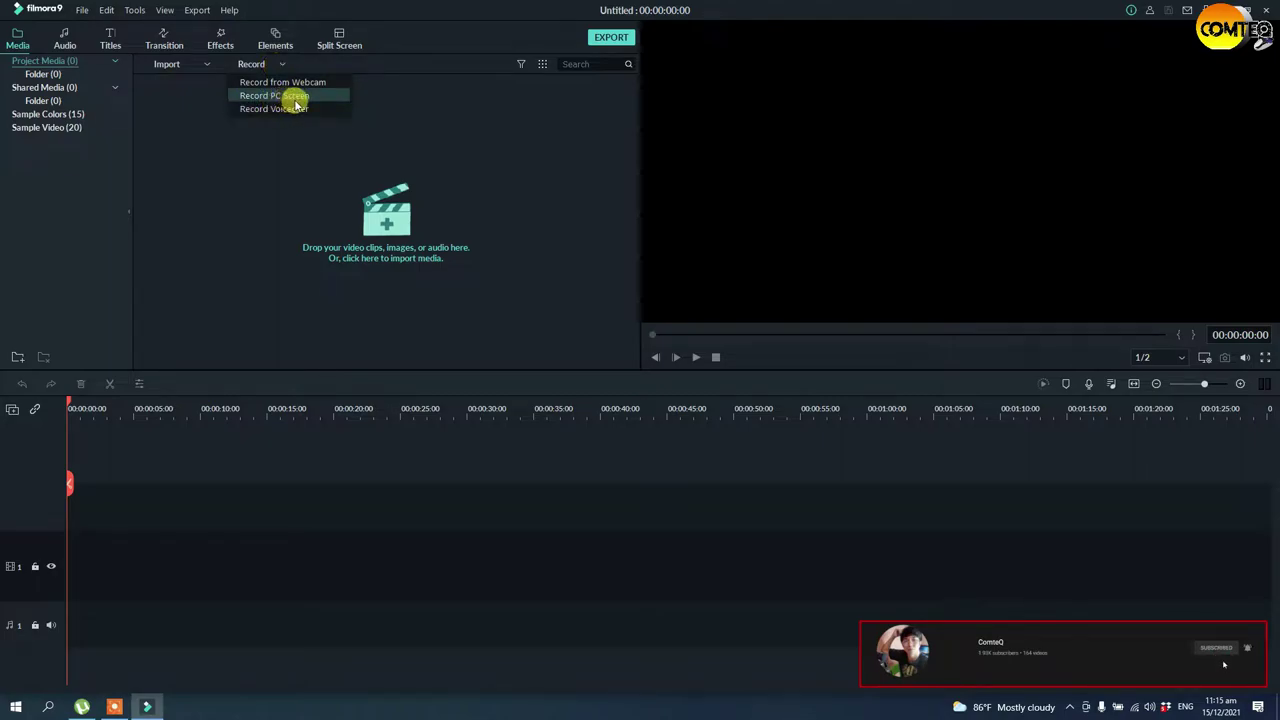
left_click(290, 97)
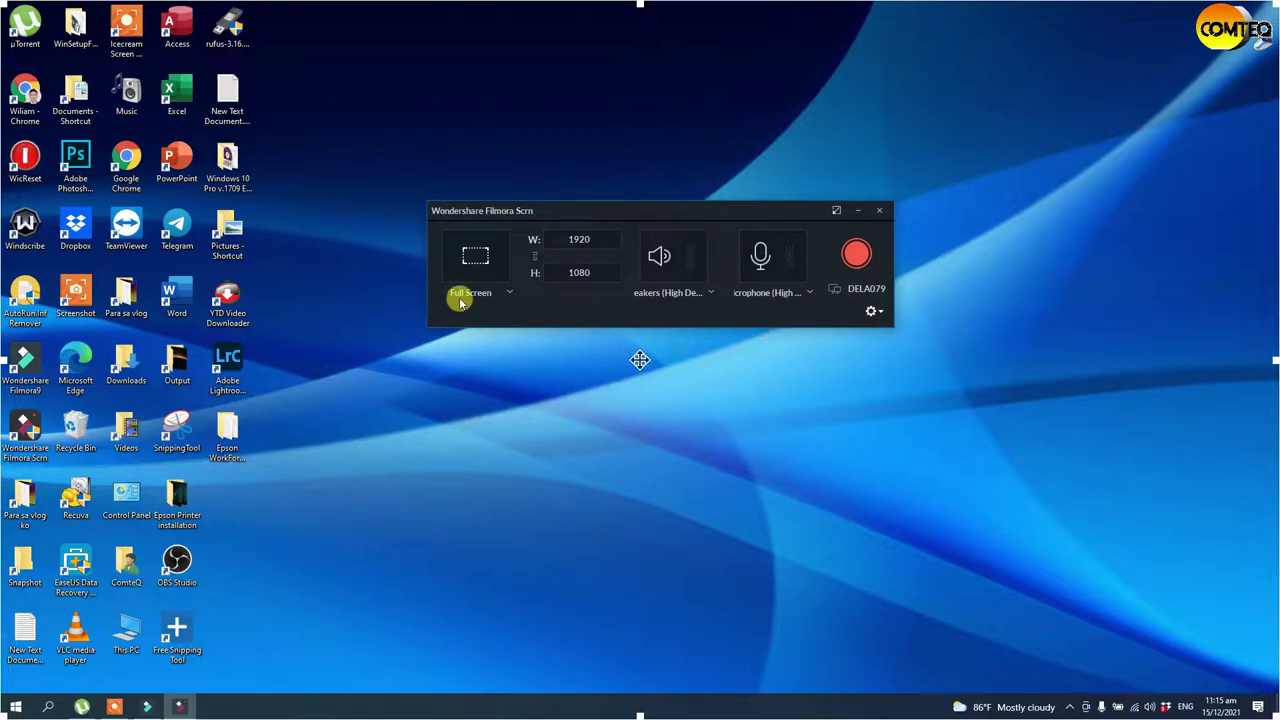
left_click(508, 291)
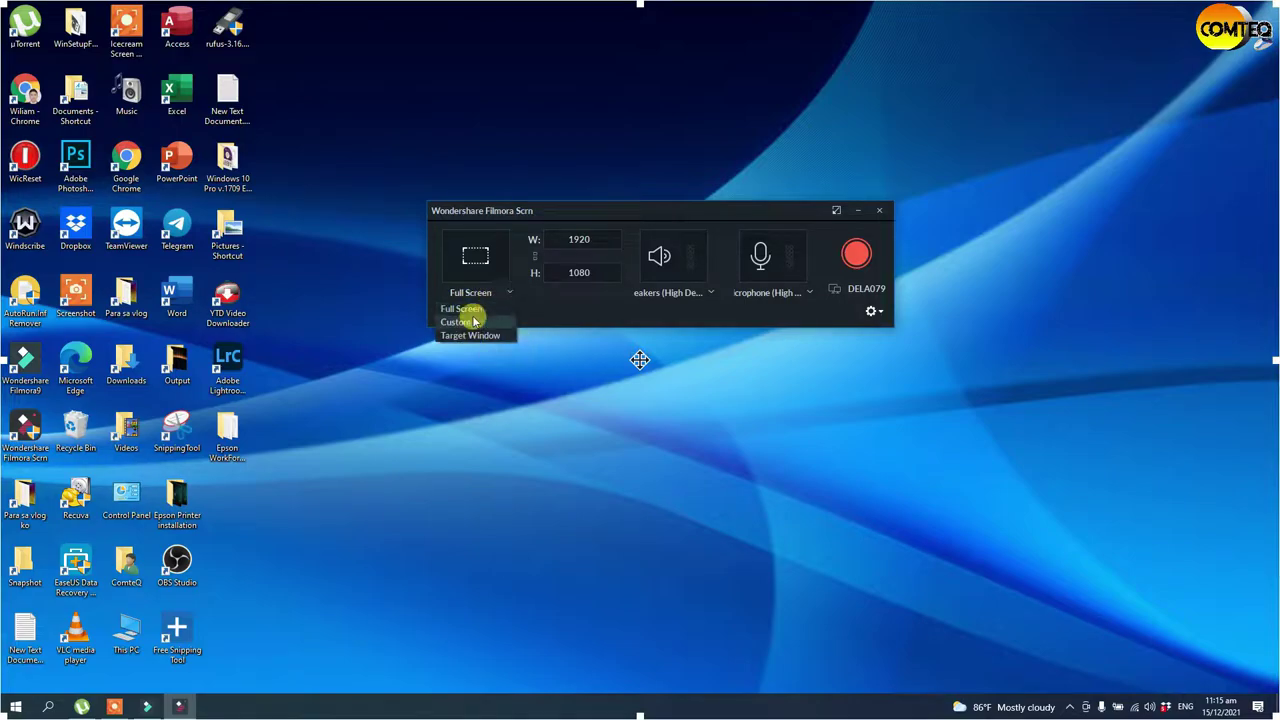
left_click(488, 309)
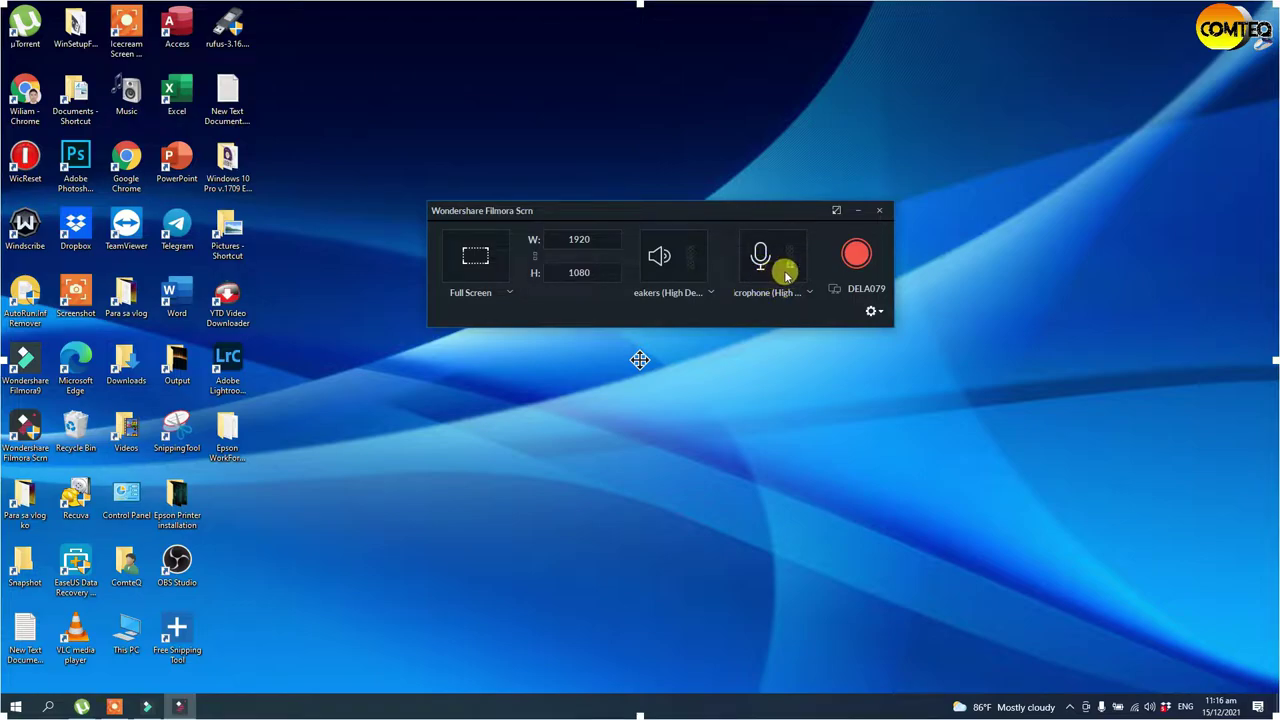
Create a folder named Sample in Videos and set it as the save location for recordings.
left_click(876, 313)
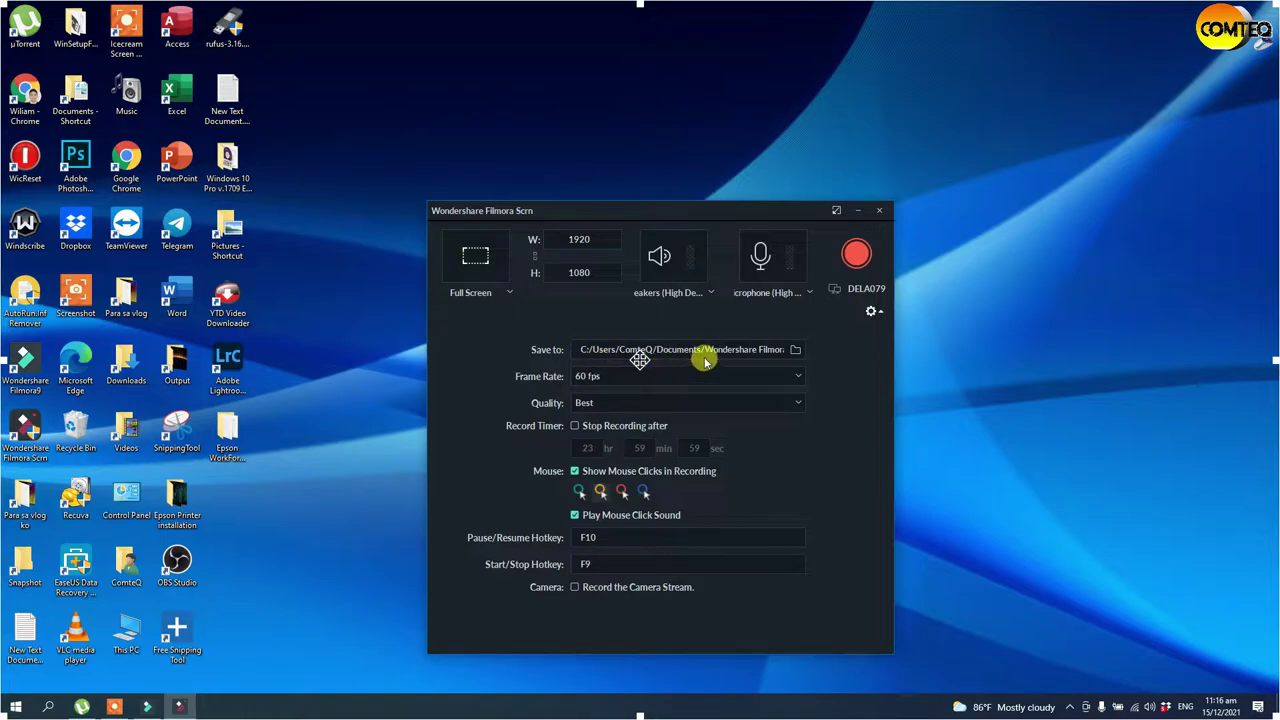
left_click(796, 351)
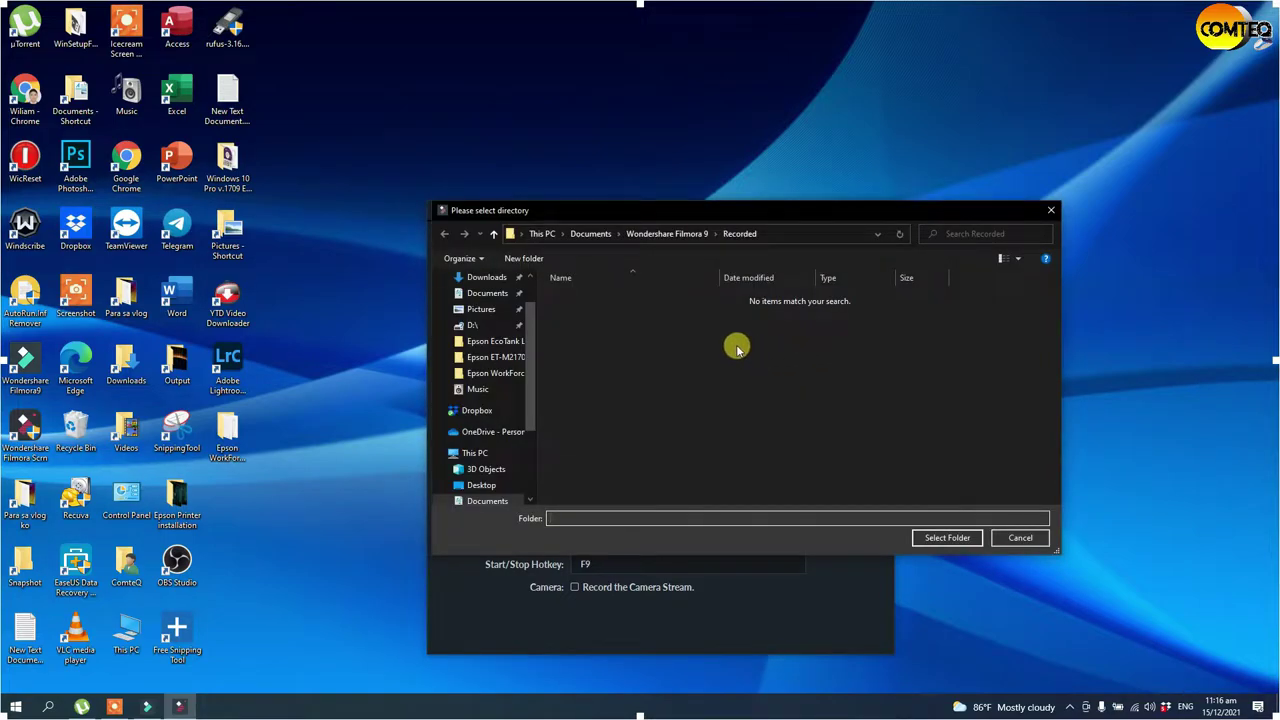
left_click_drag(533, 367, 517, 423)
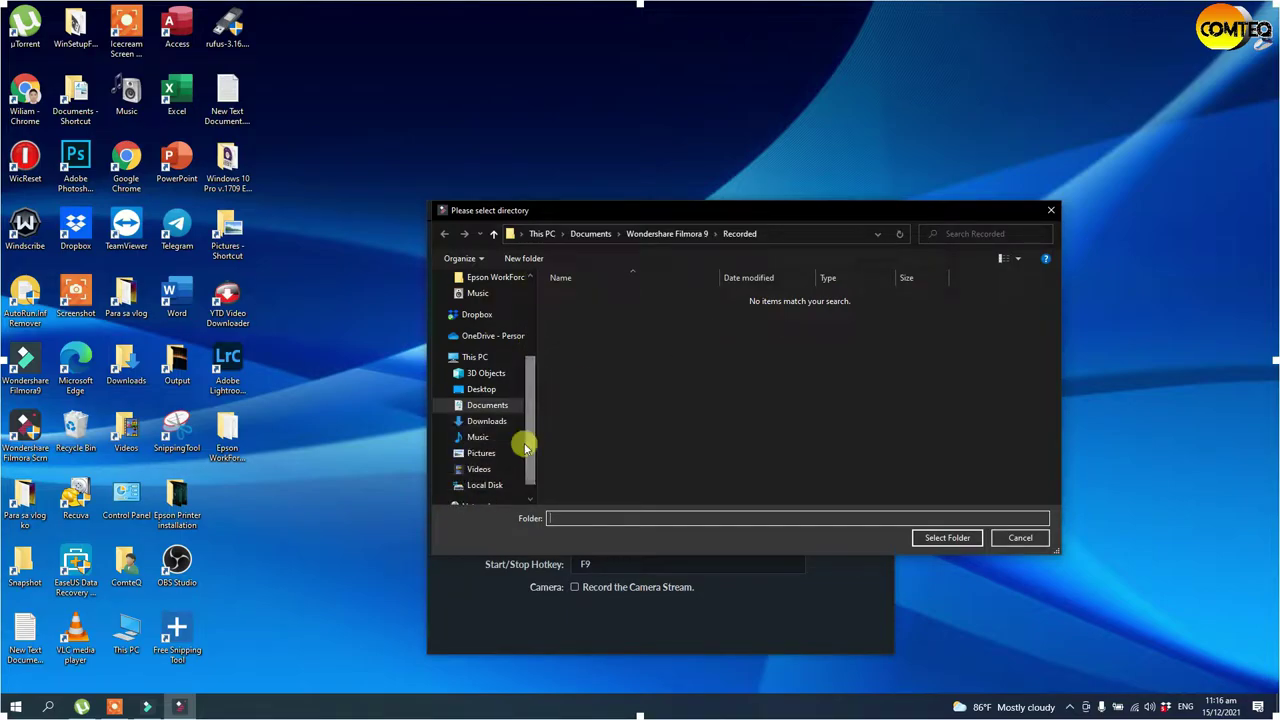
left_click(480, 469)
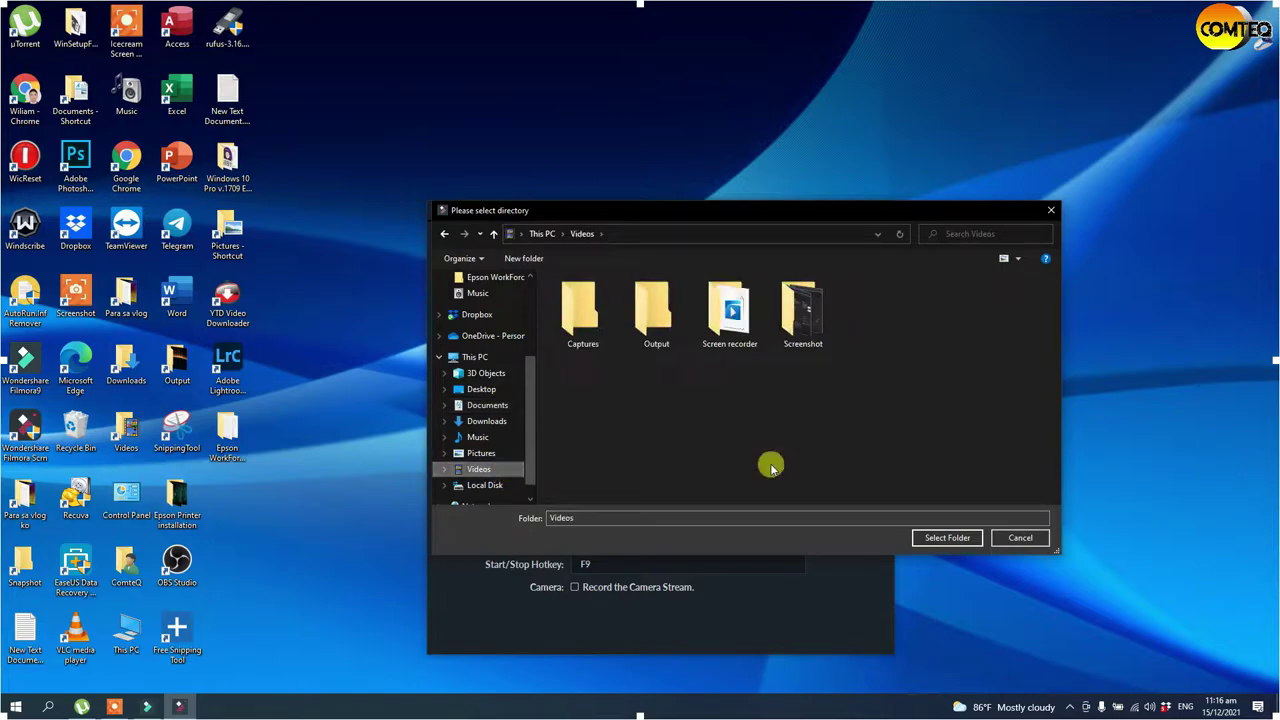
right_click(740, 407)
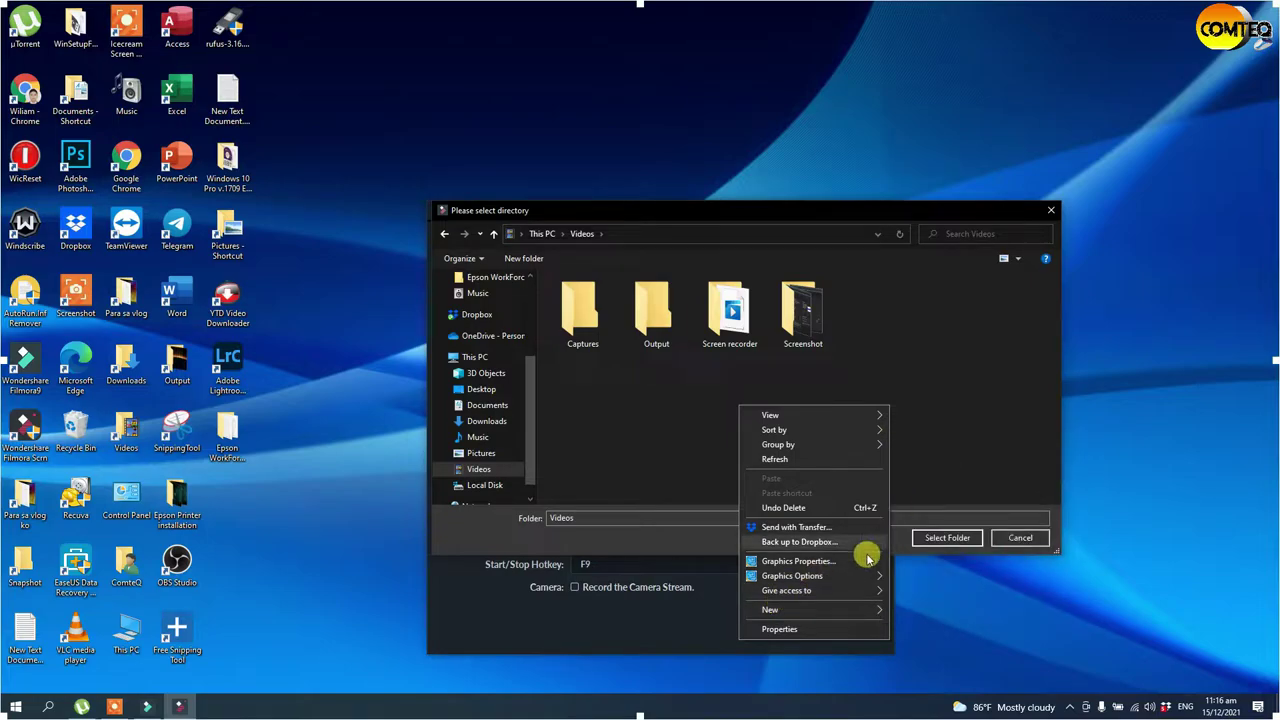
mouse_move(860, 604)
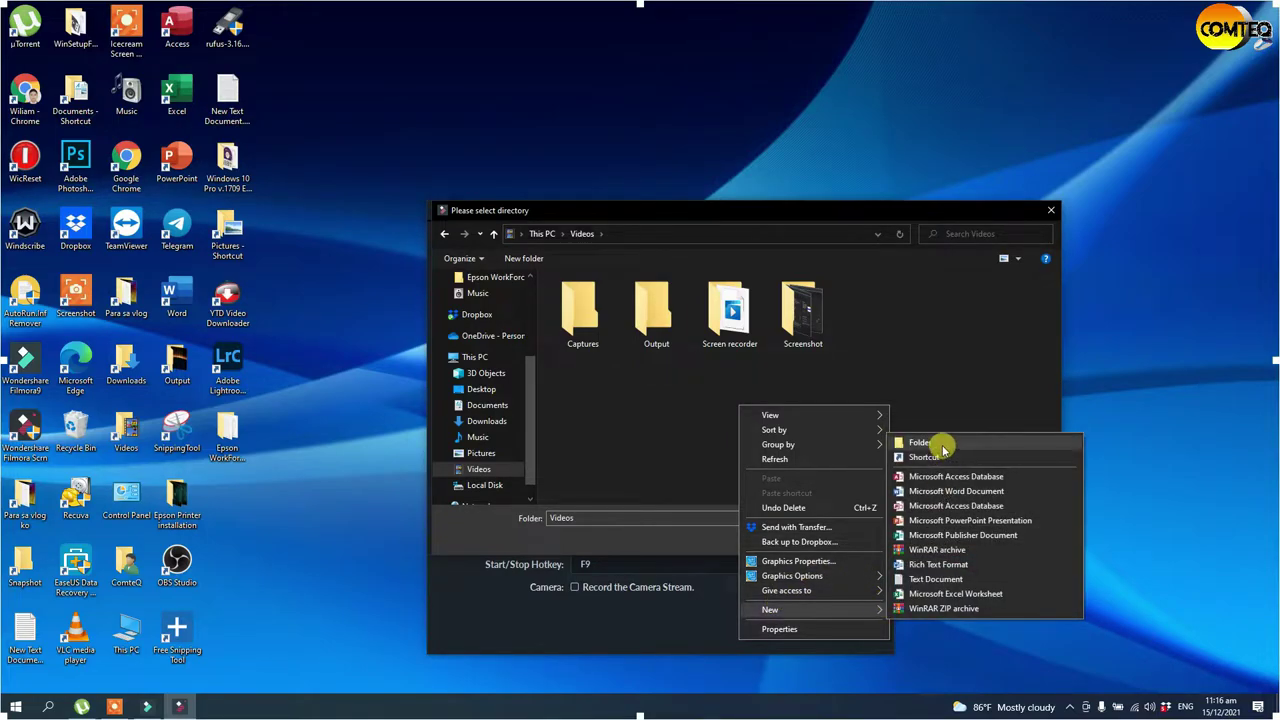
left_click(920, 447)
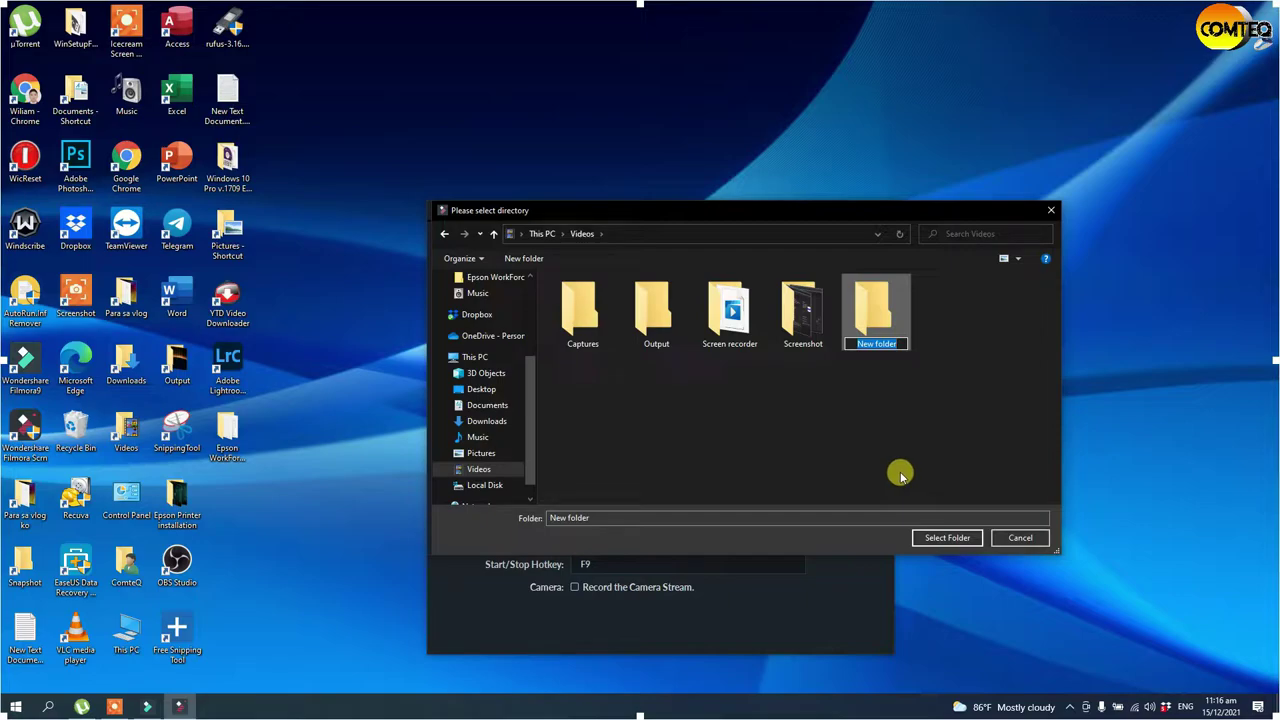
type("Sample")
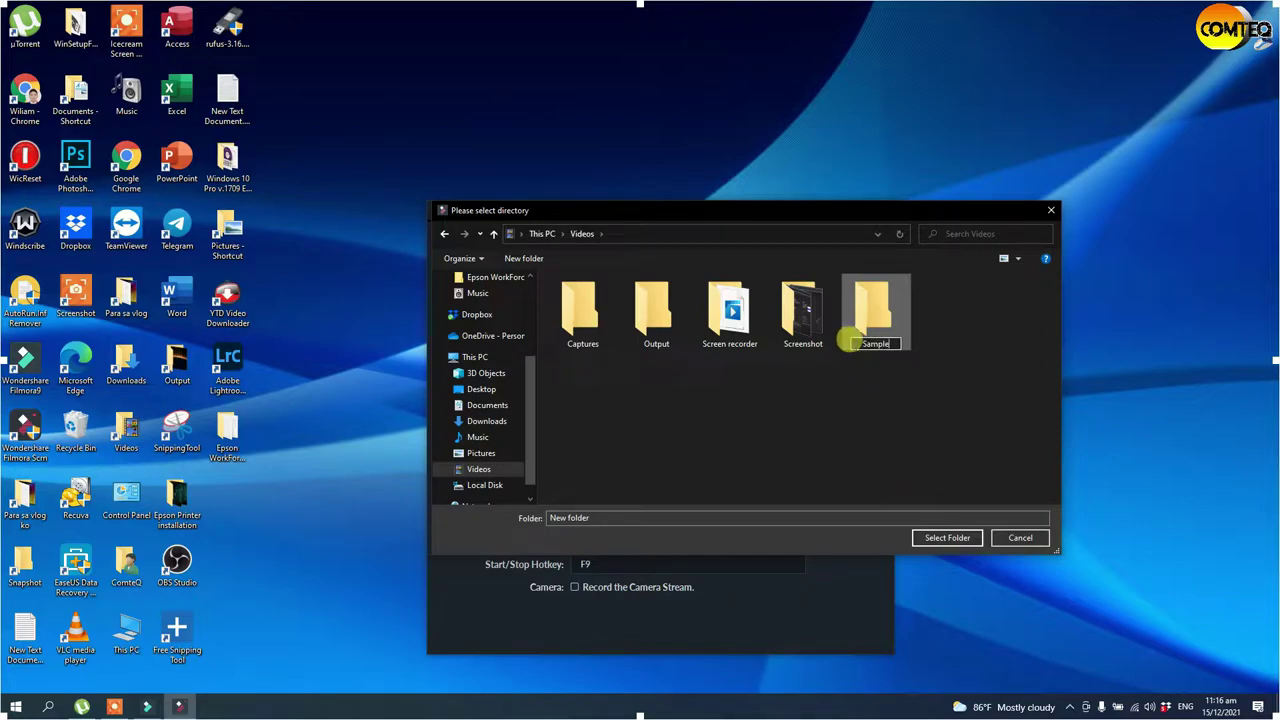
left_click(953, 546)
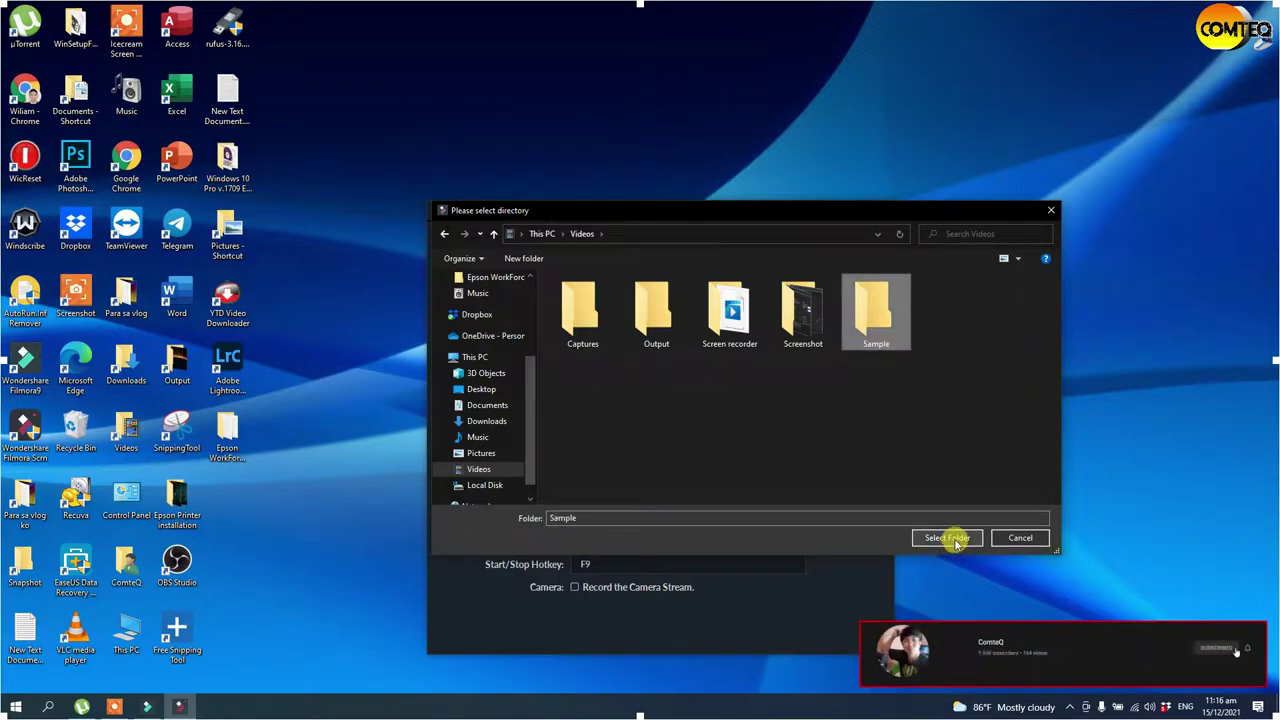
left_click(952, 540)
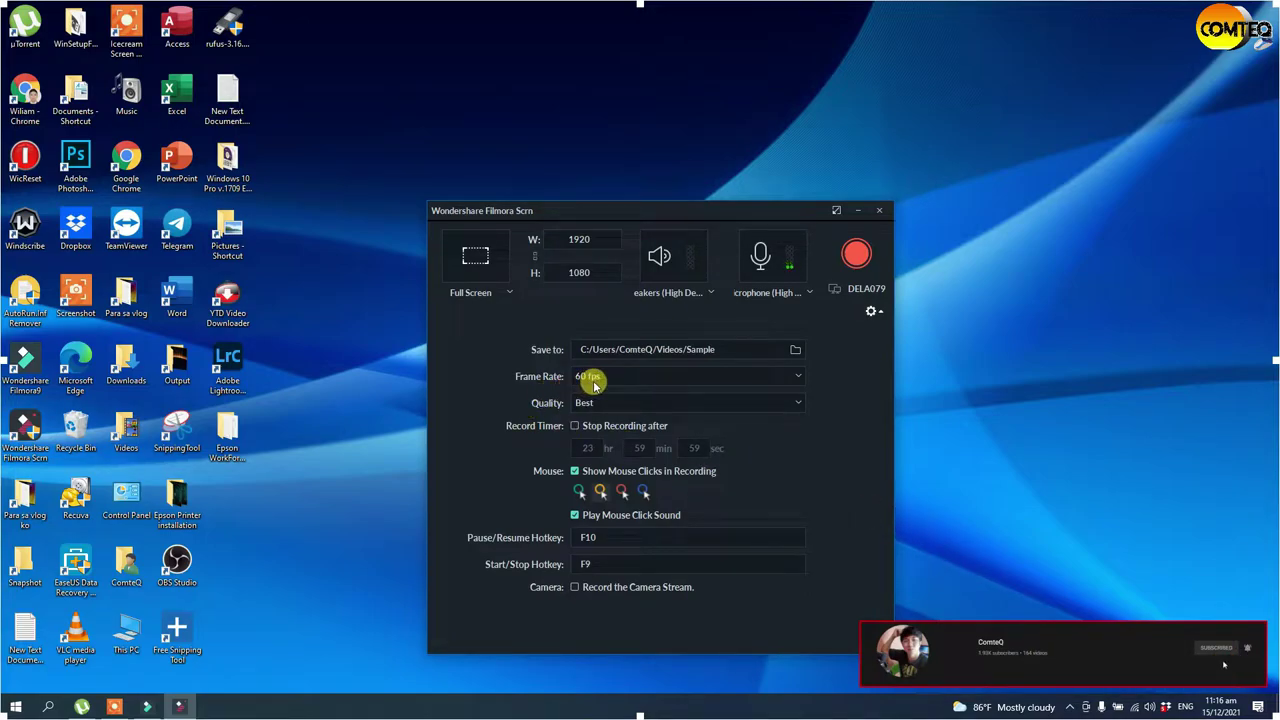
Set the recording frame rate to 30 fps and the quality to Best.
left_click(799, 380)
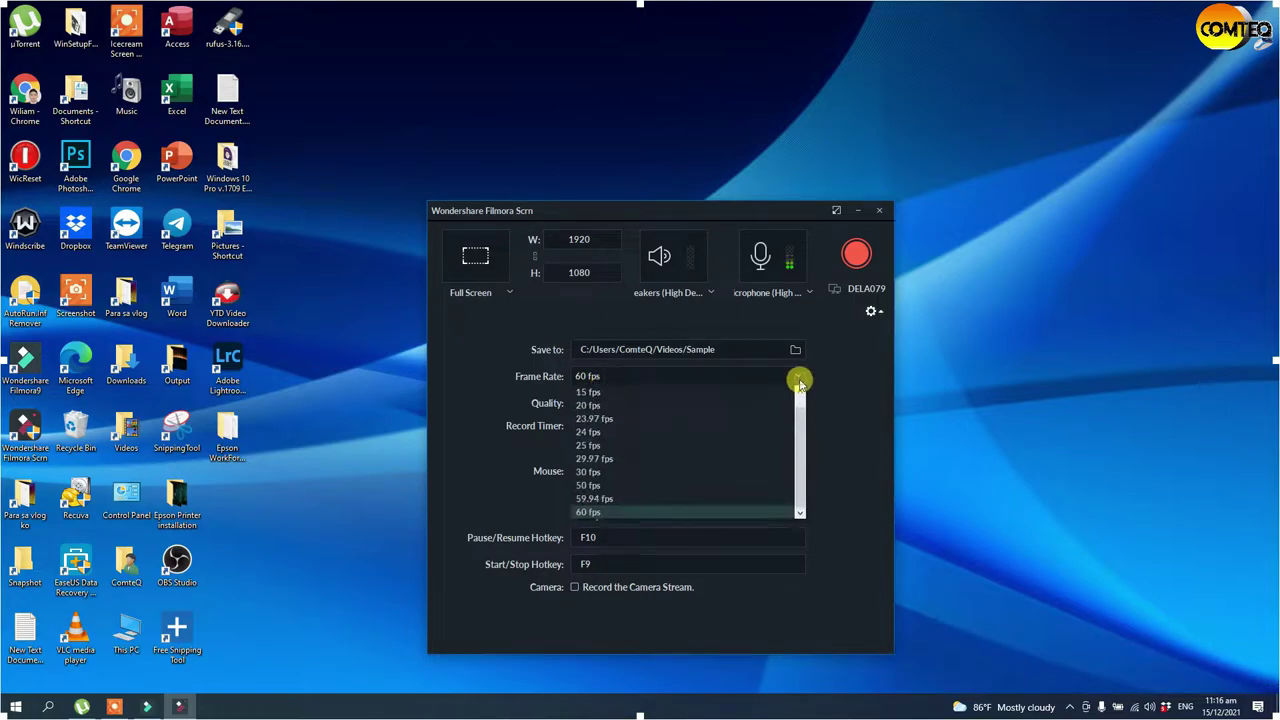
left_click(628, 472)
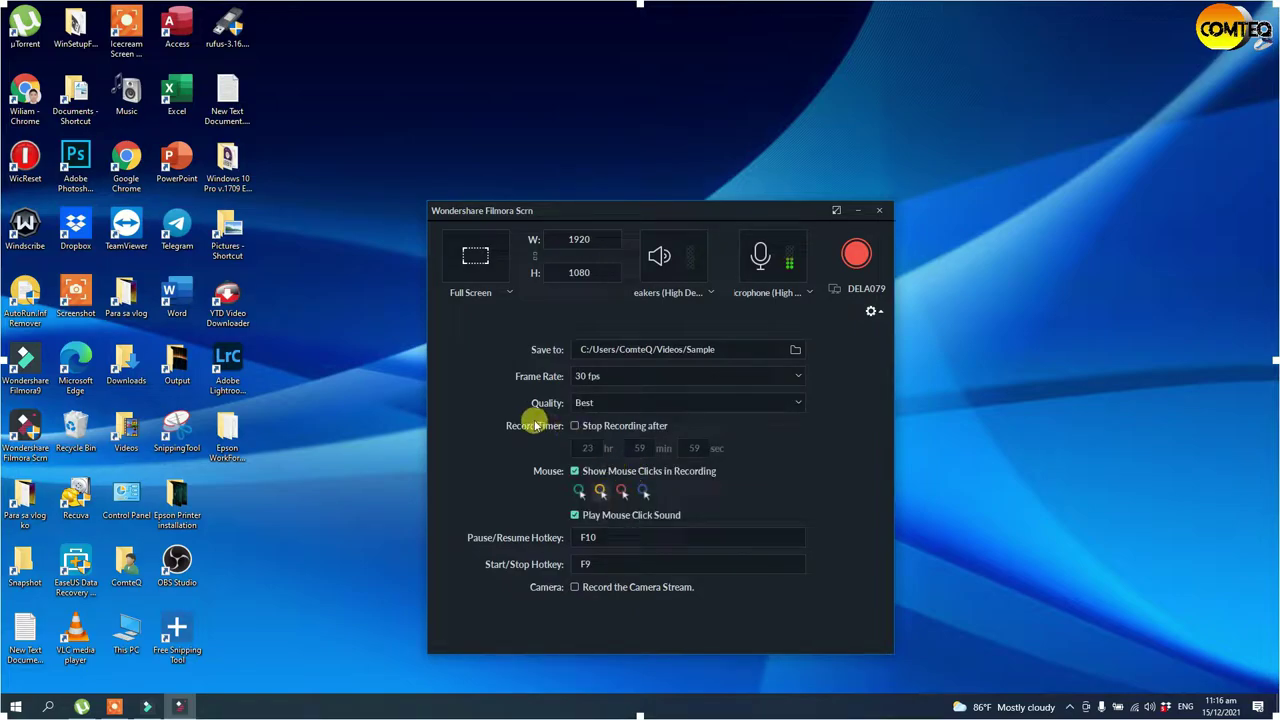
left_click(797, 402)
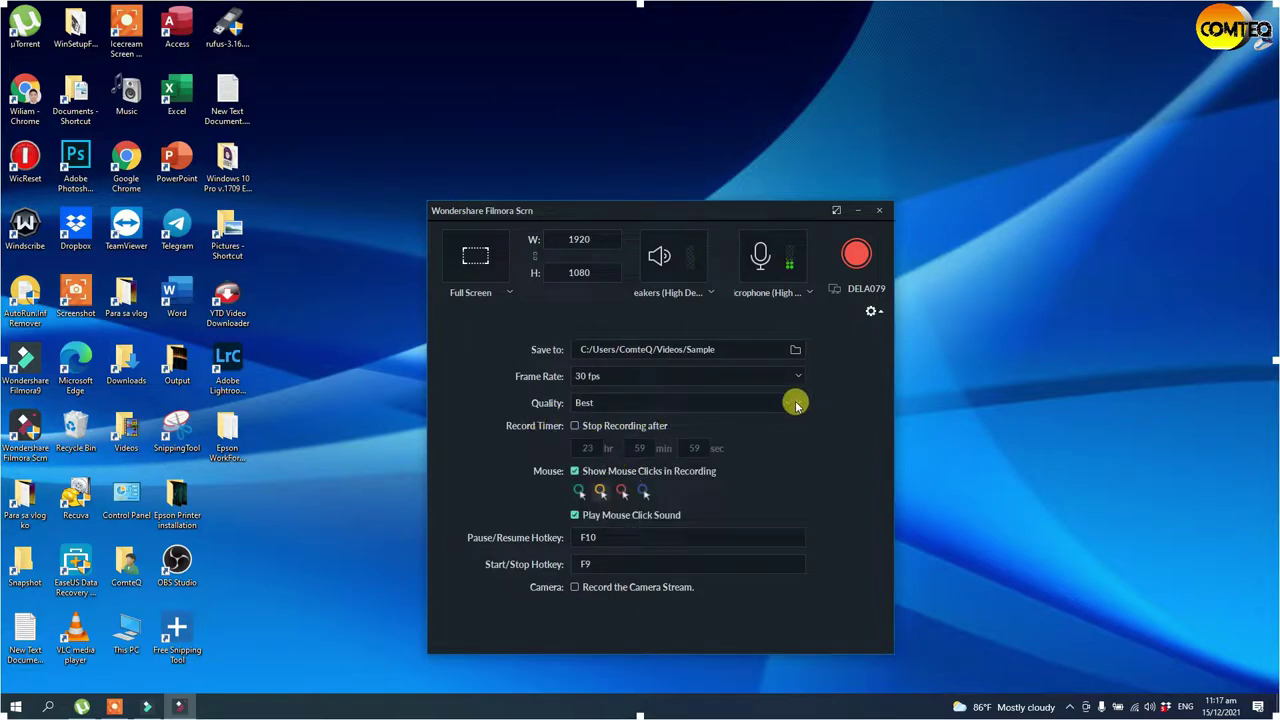
left_click(607, 448)
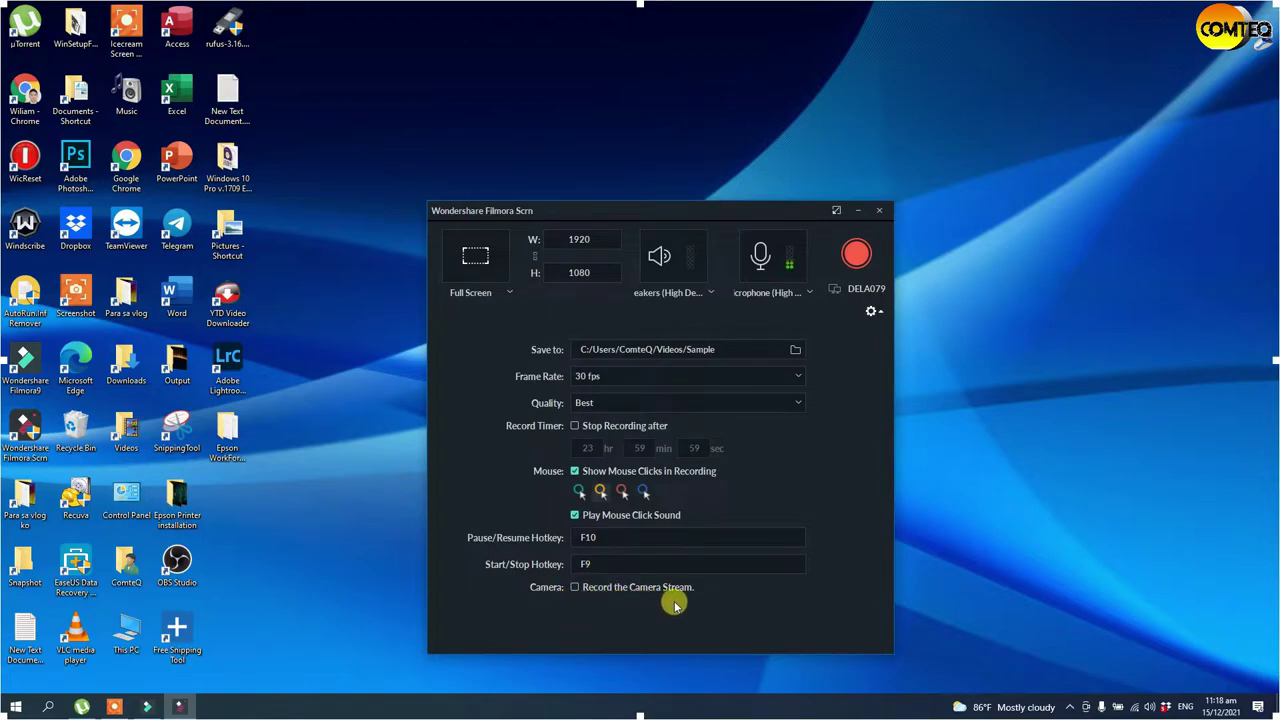
Enable recording of the camera stream and place a smaller webcam preview in the desktop's lower-right corner.
left_click(575, 588)
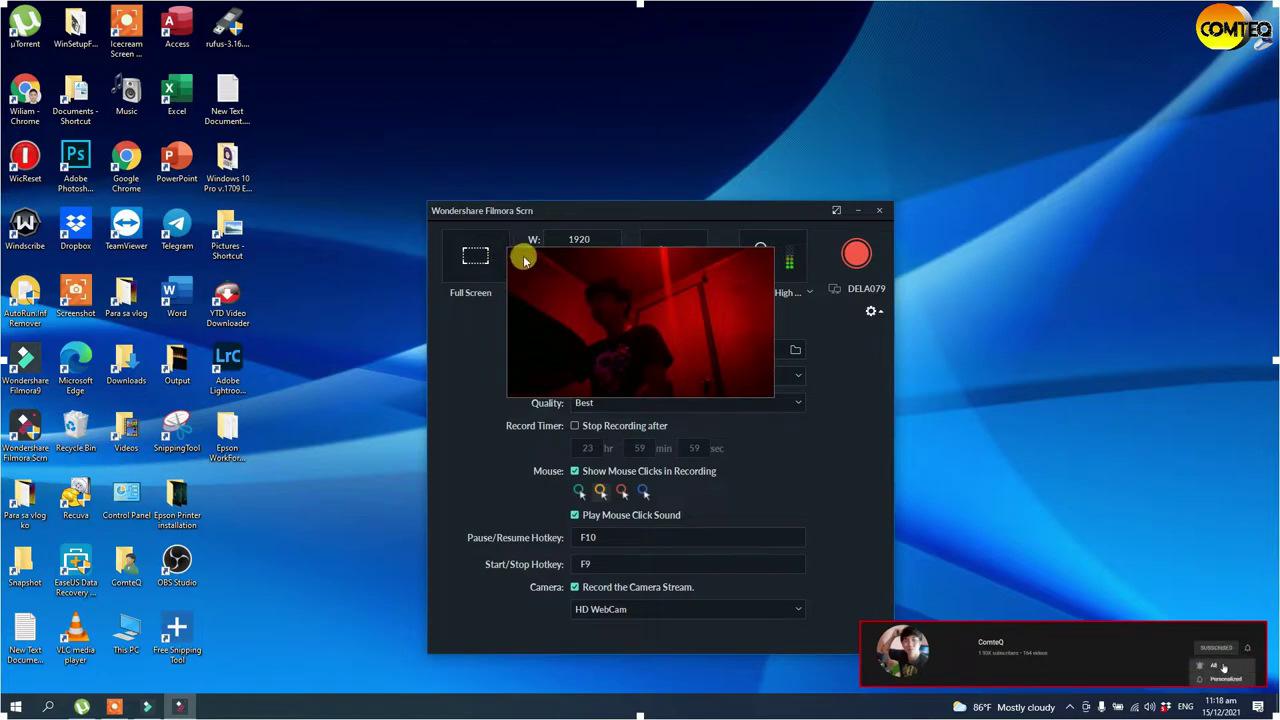
left_click_drag(524, 258, 1028, 538)
left_click_drag(1114, 597, 1143, 628)
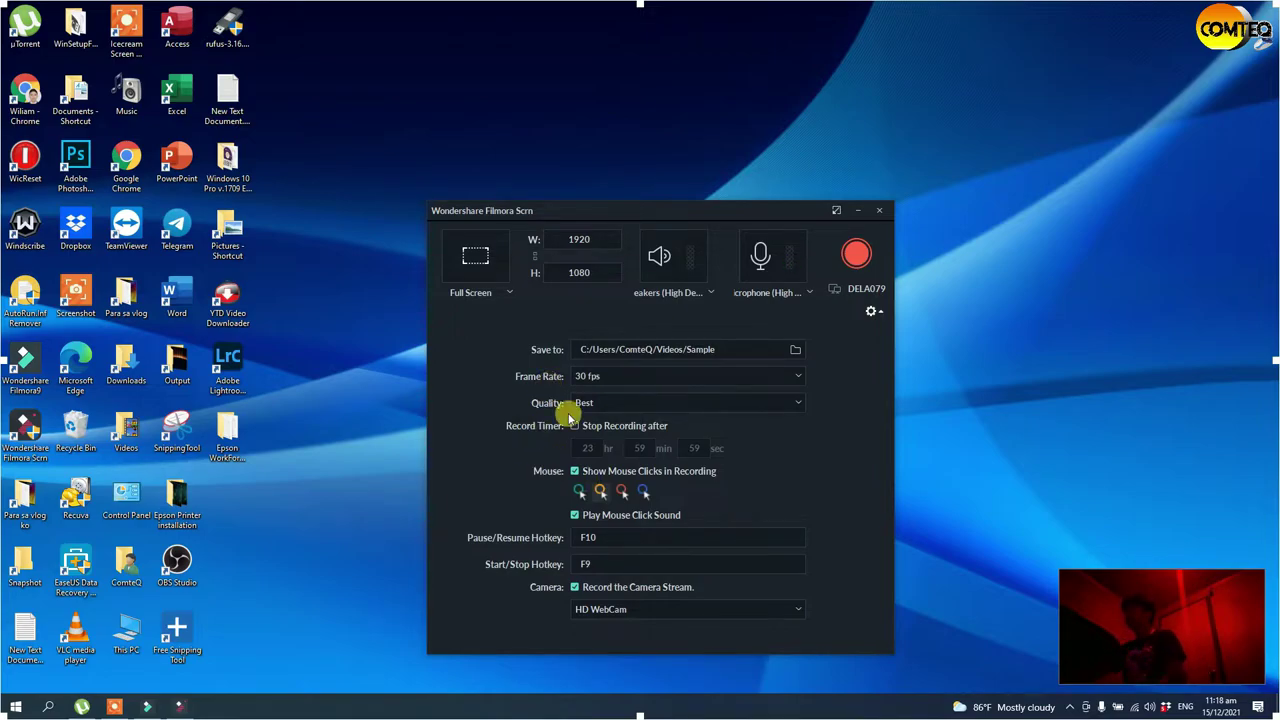
Start the screen recording and open Google Chrome with the Person 1 profile.
left_click(857, 256)
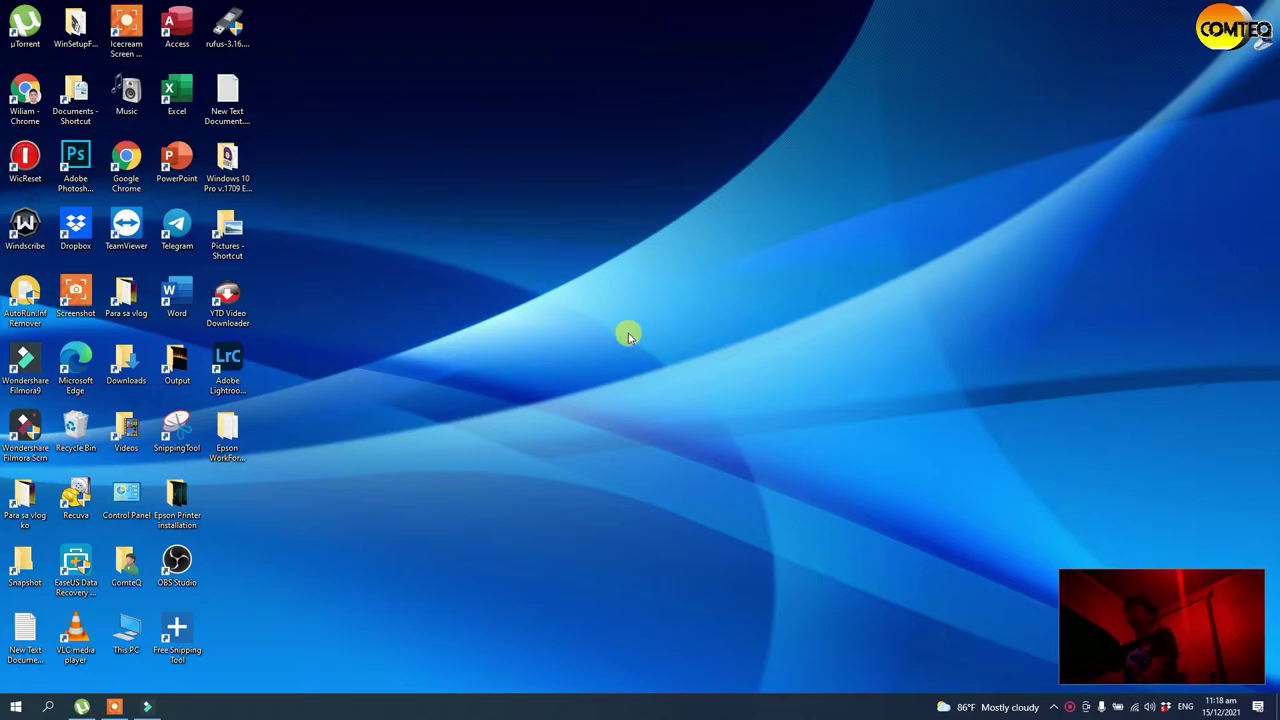
left_click(128, 174)
left_click(421, 233)
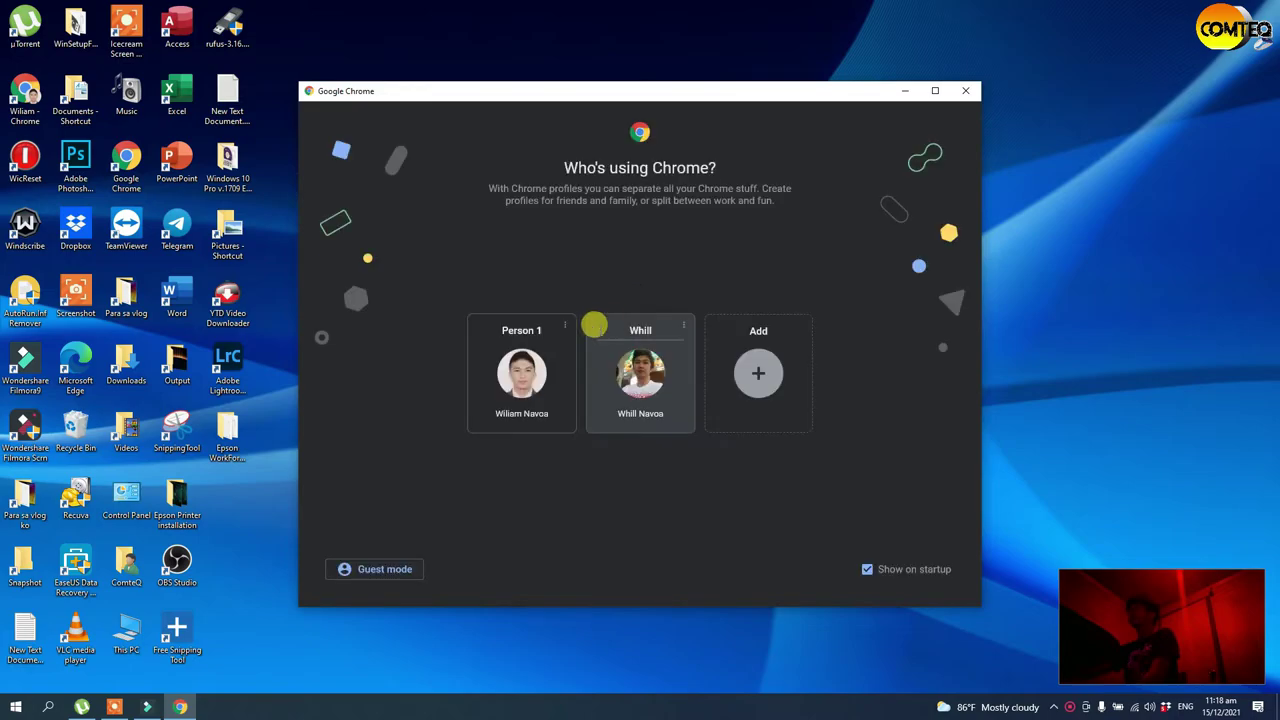
left_click(538, 393)
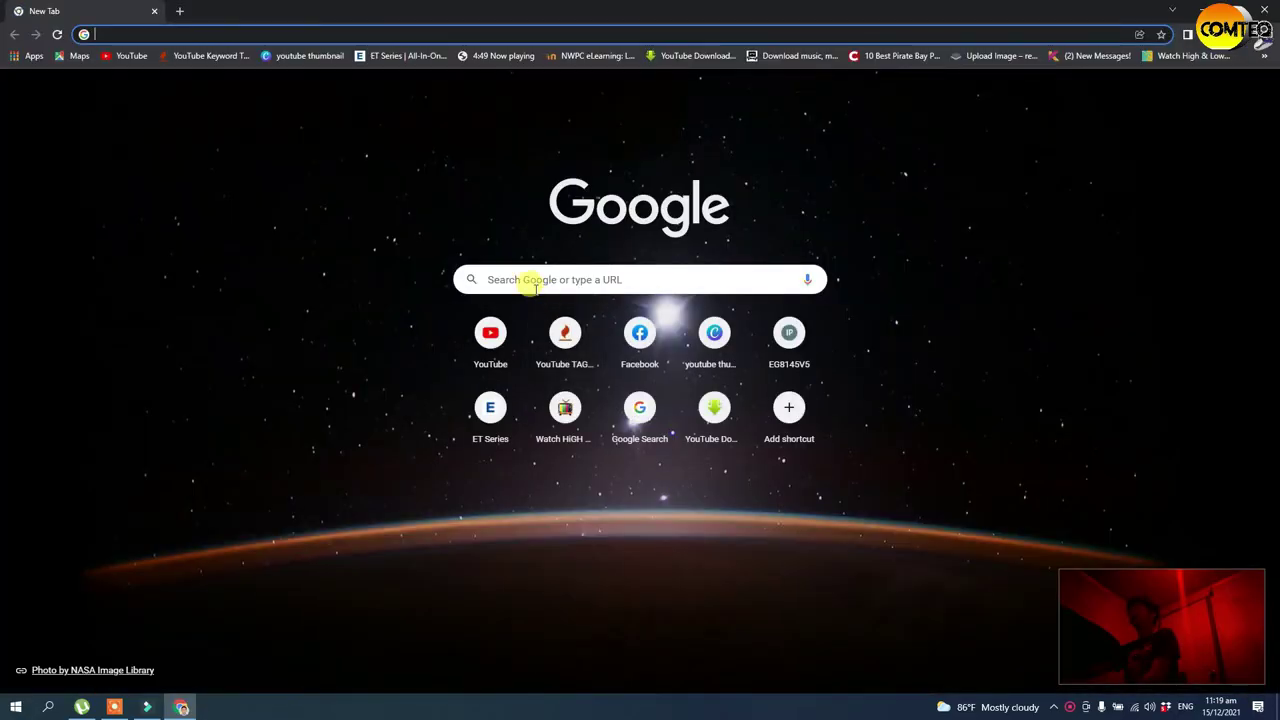
Search Google for "zoom download for pc" and open Zoom's Download Center page.
left_click(524, 281)
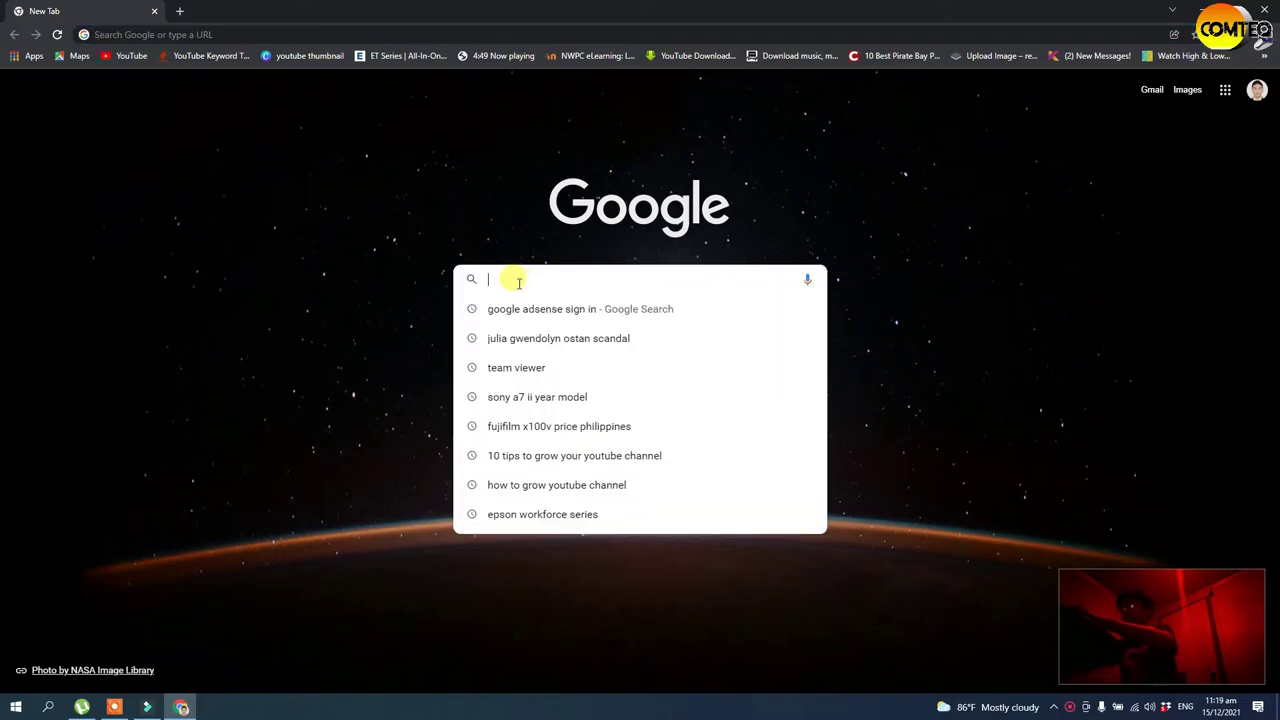
type("zoom")
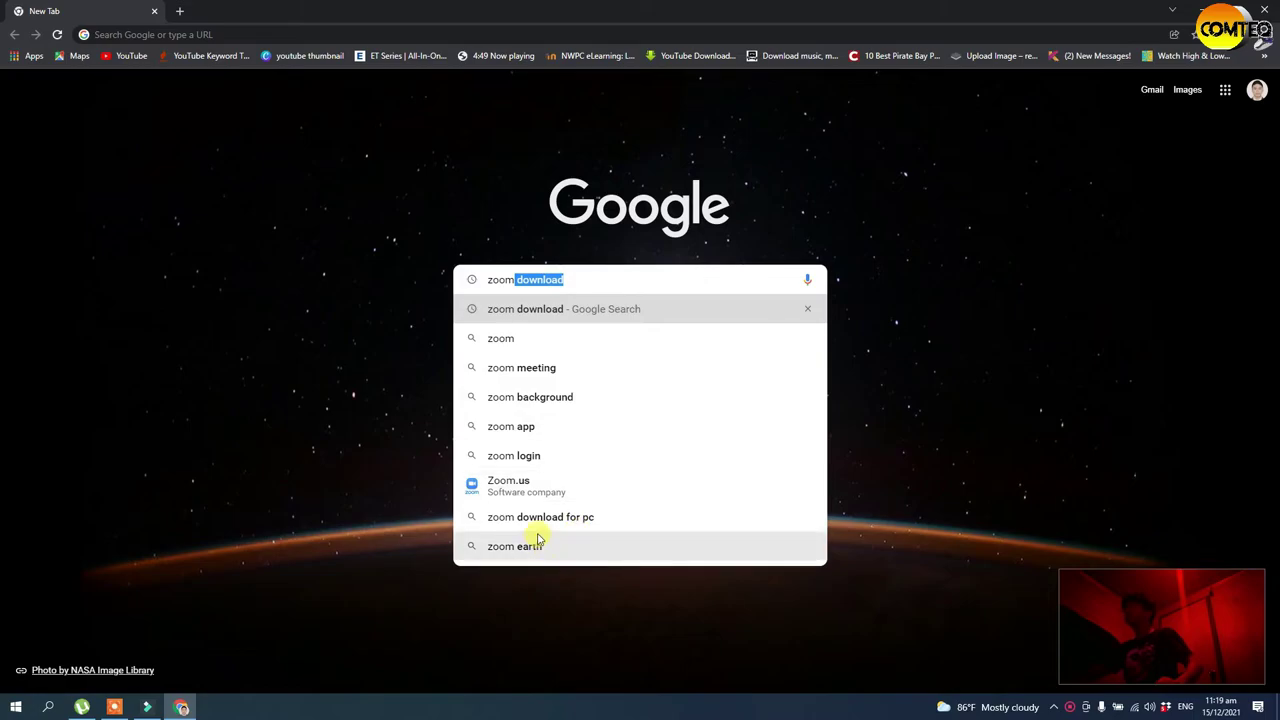
left_click(575, 518)
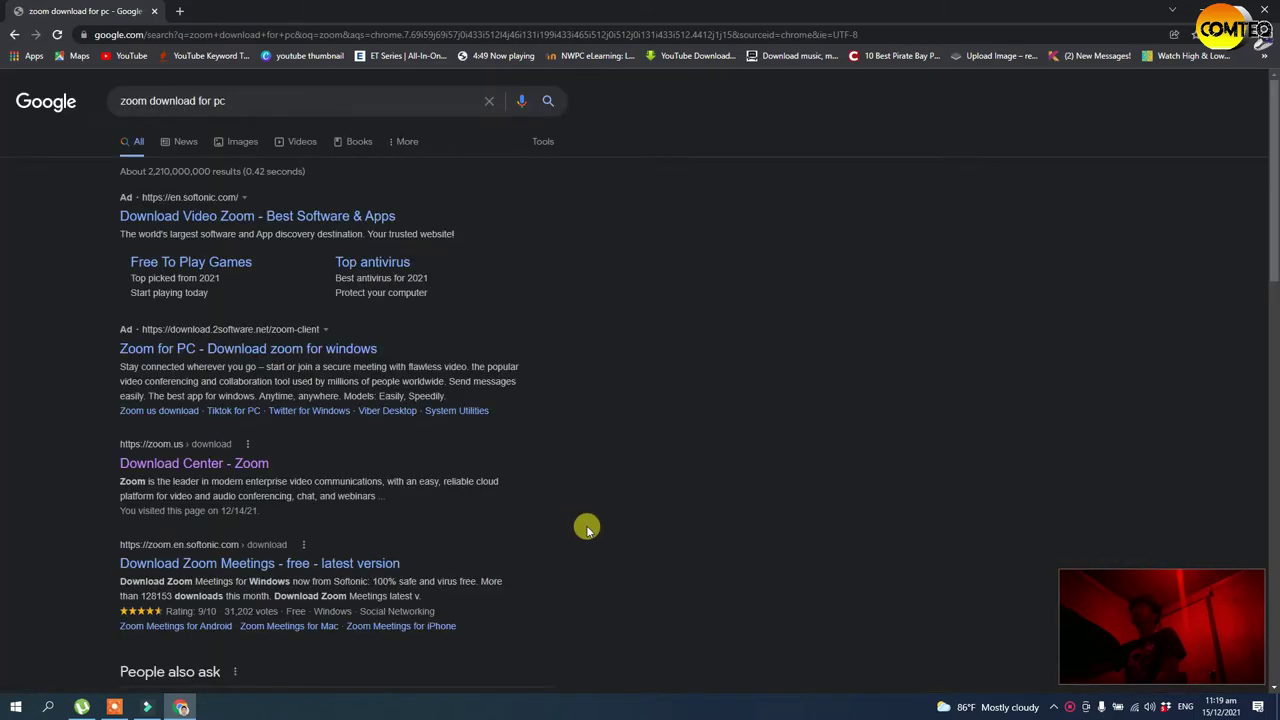
left_click(210, 466)
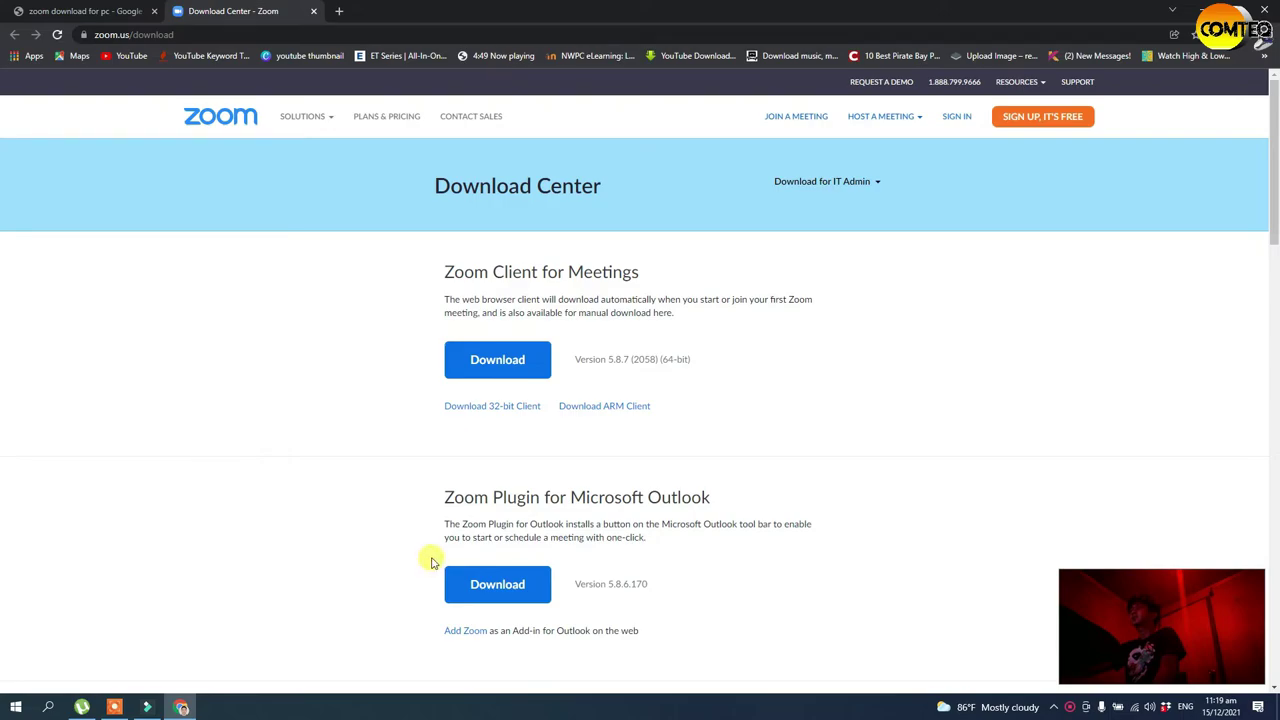
Download the Zoom Client for Meetings installer and show the file in its folder.
left_click(505, 367)
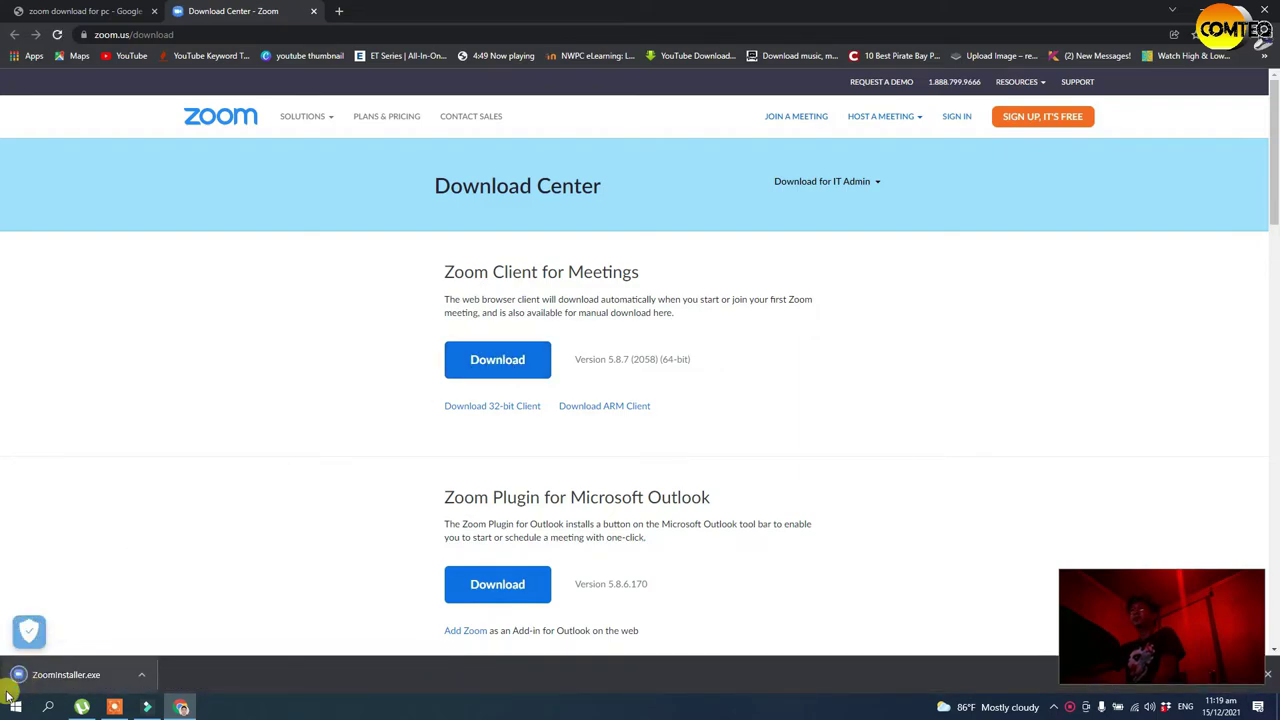
left_click(145, 686)
left_click(207, 633)
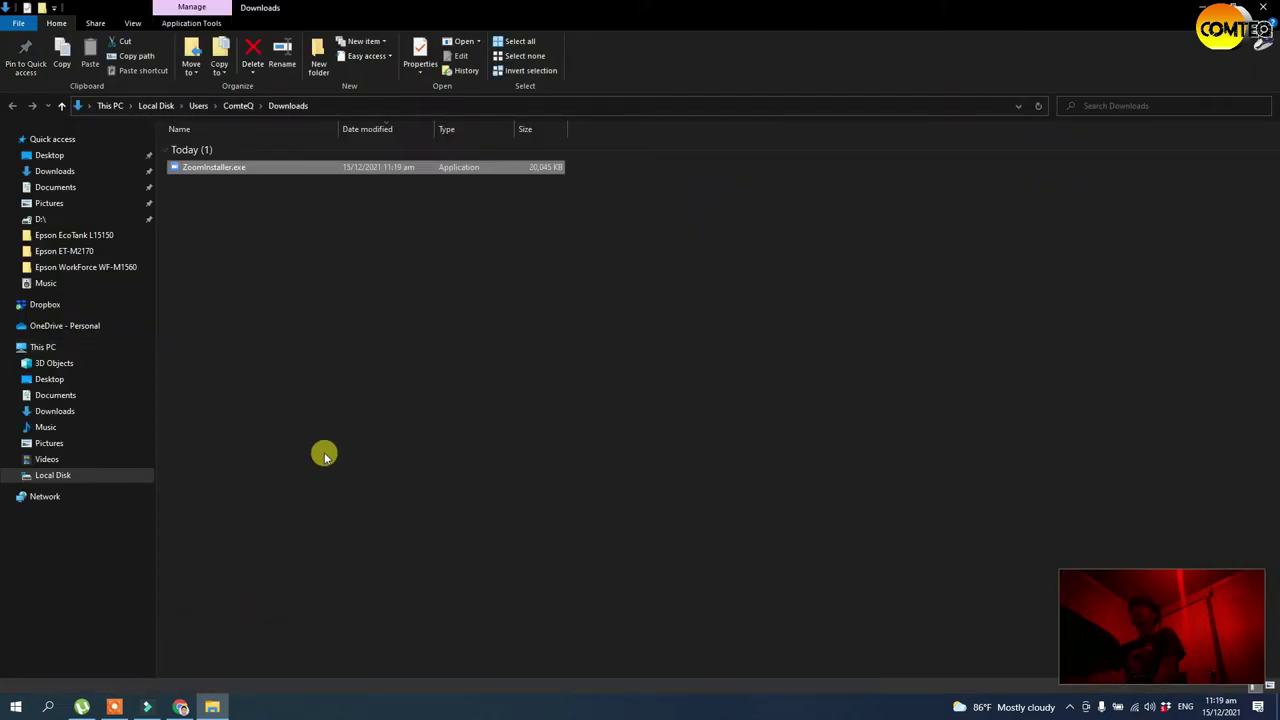
Install Zoom from ZoomInstaller.exe and close the Downloads folder, Chrome and Zoom windows.
left_click(262, 175)
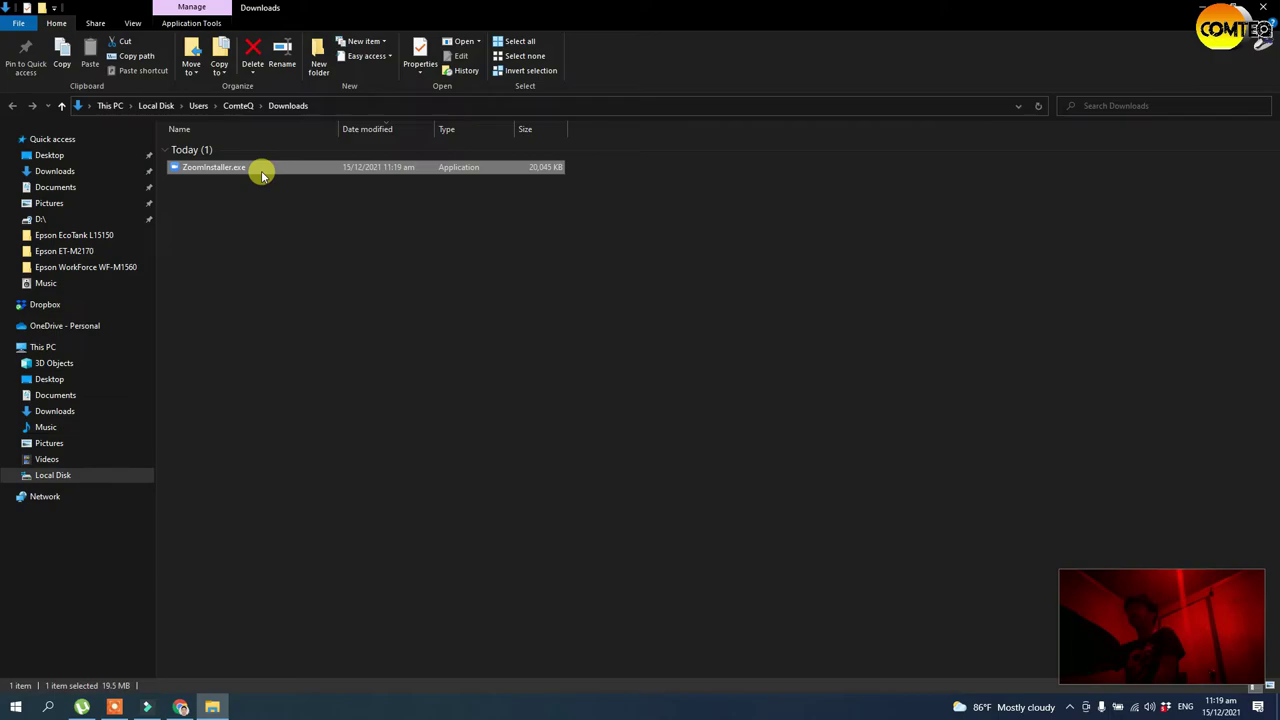
double_click(262, 175)
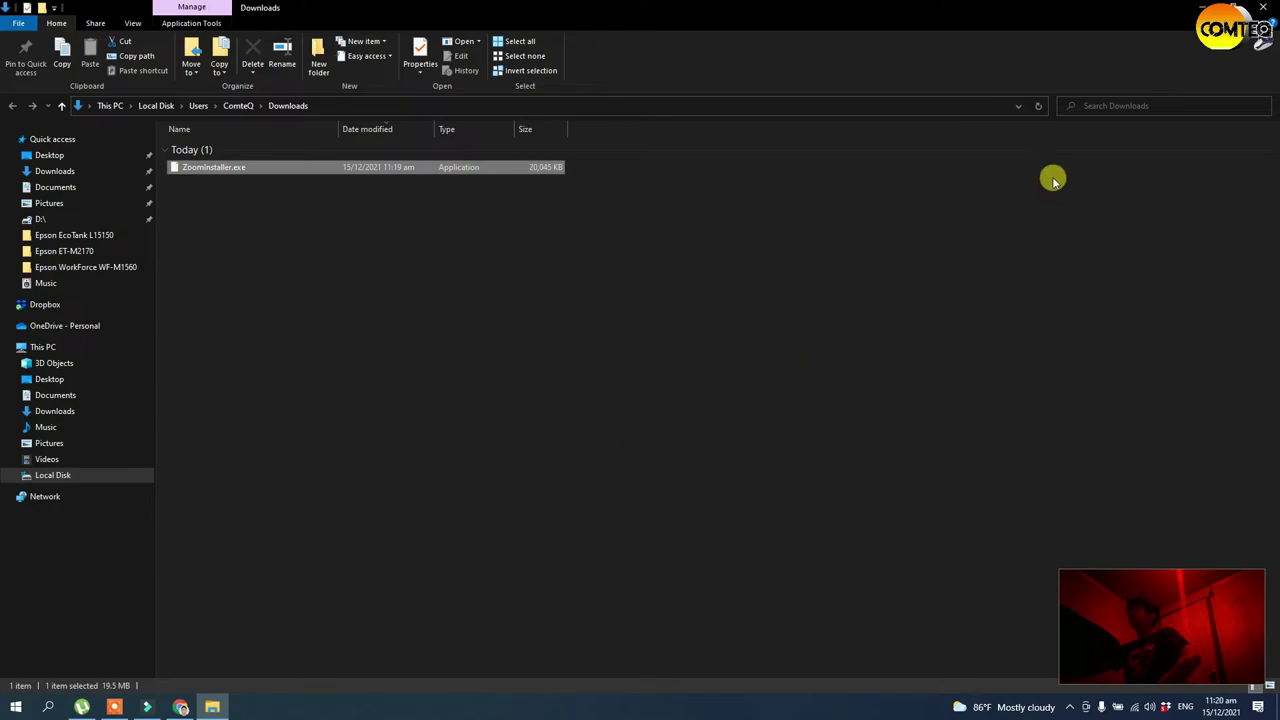
left_click(1262, 8)
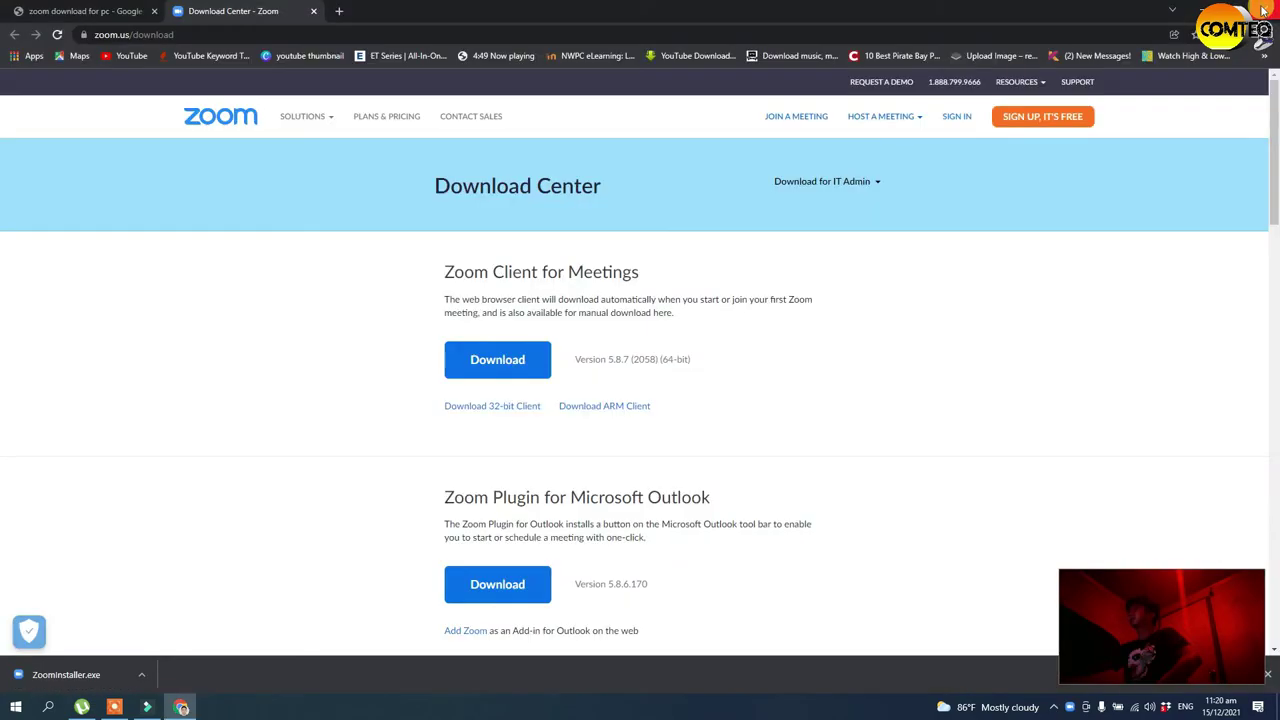
left_click(1262, 8)
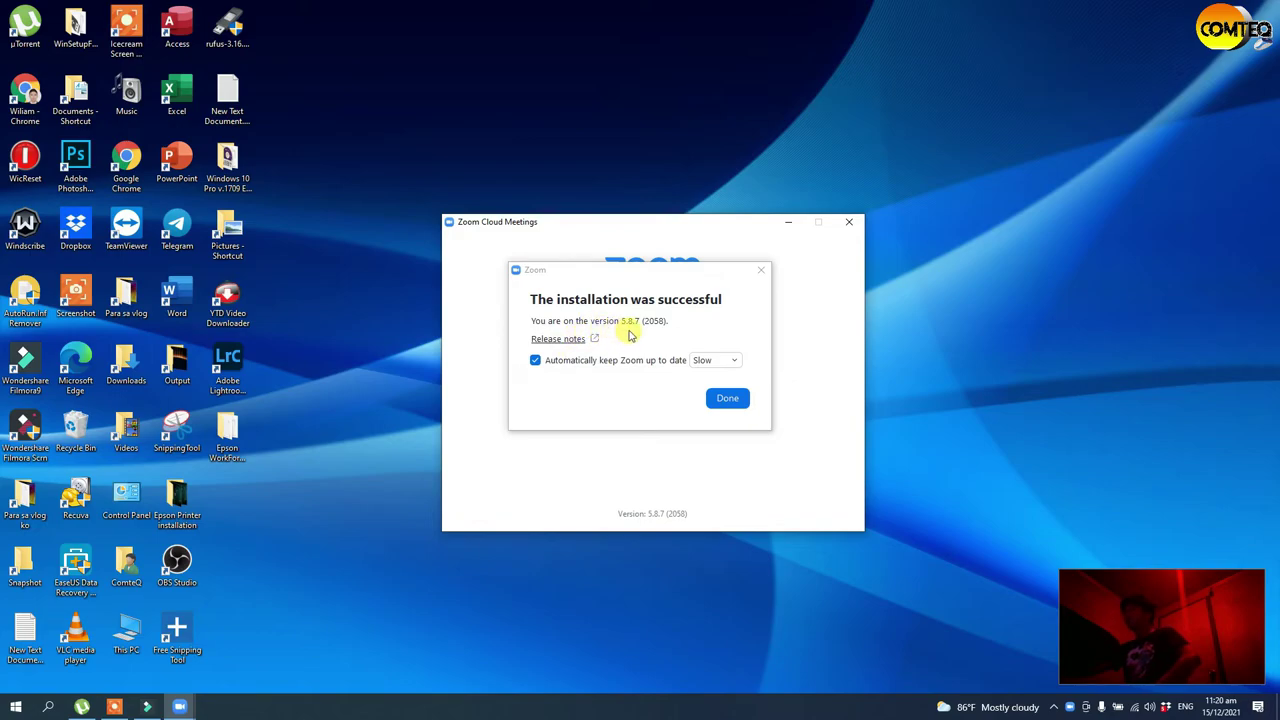
left_click(729, 401)
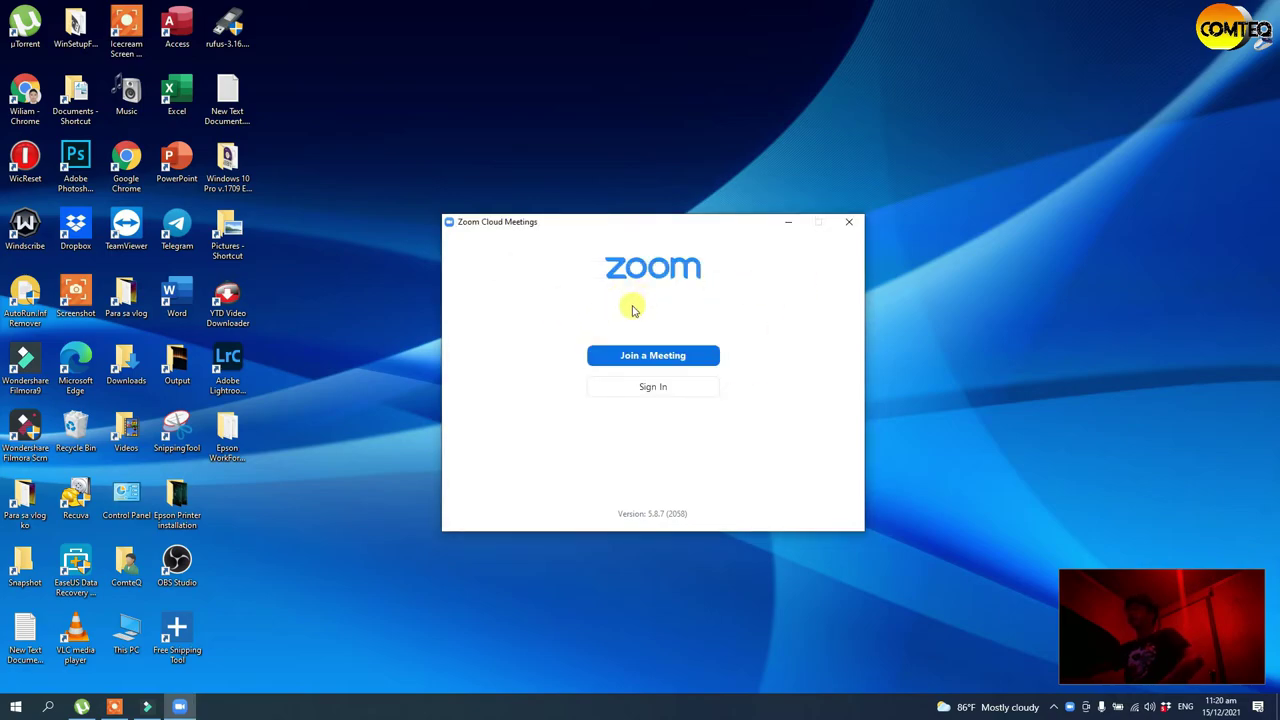
left_click(849, 224)
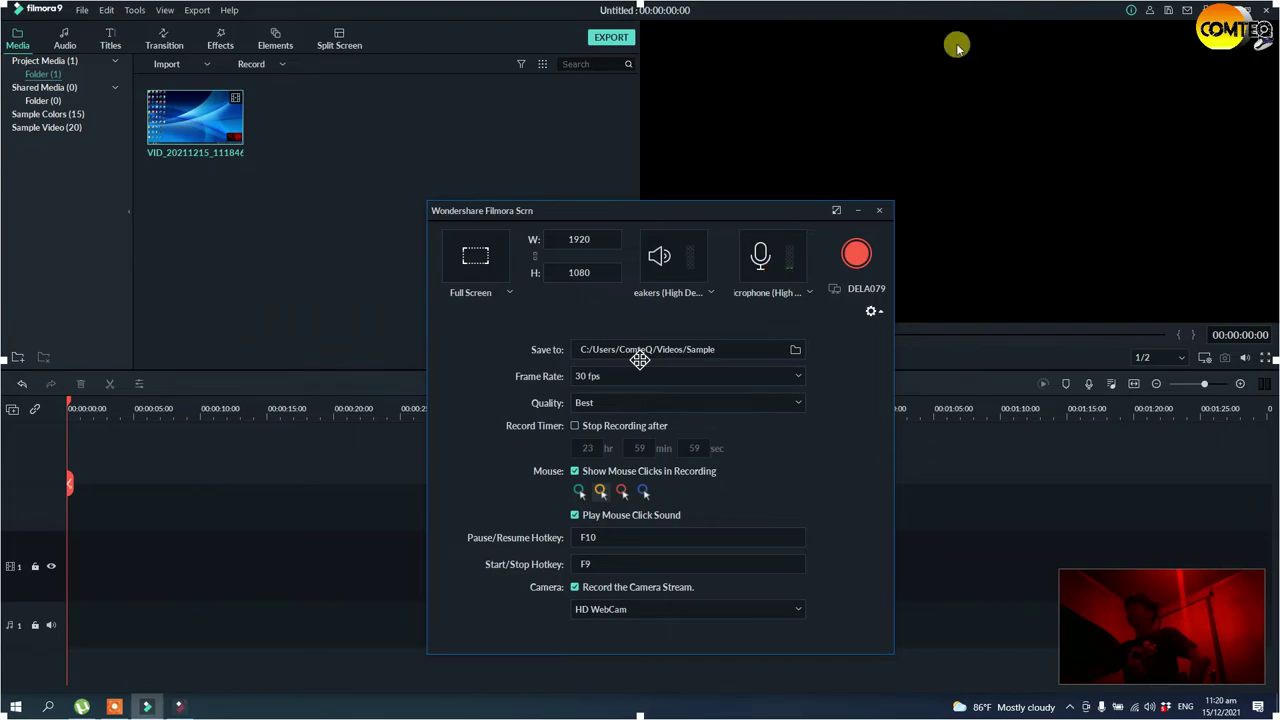
Close the Filmora Scrn recorder window, play the recorded clip from the media library in the preview, and pause it.
left_click(879, 210)
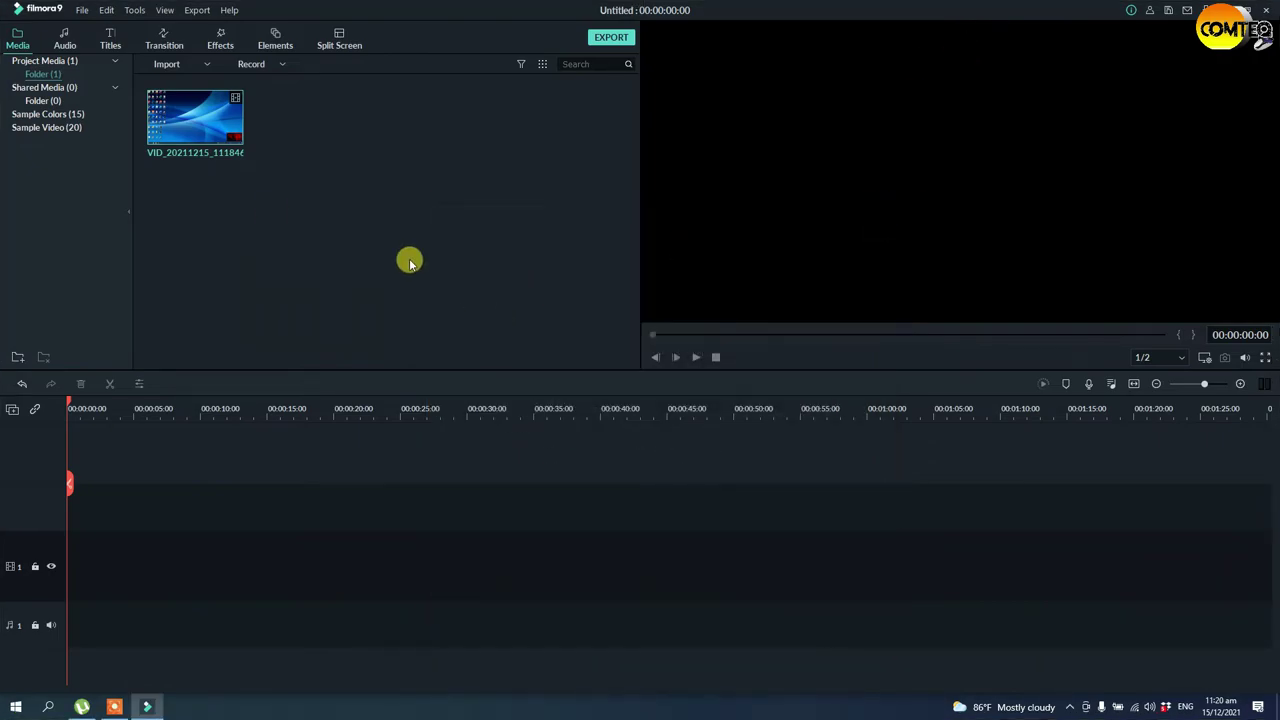
mouse_move(166, 134)
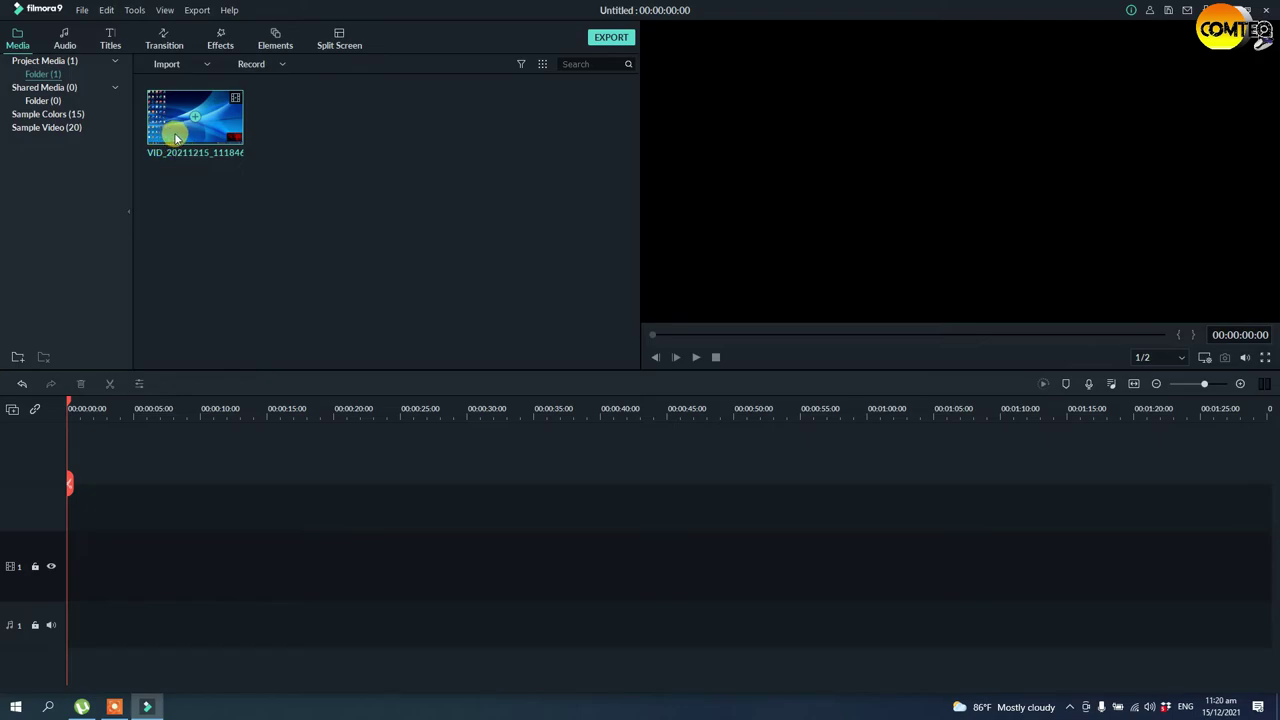
double_click(175, 138)
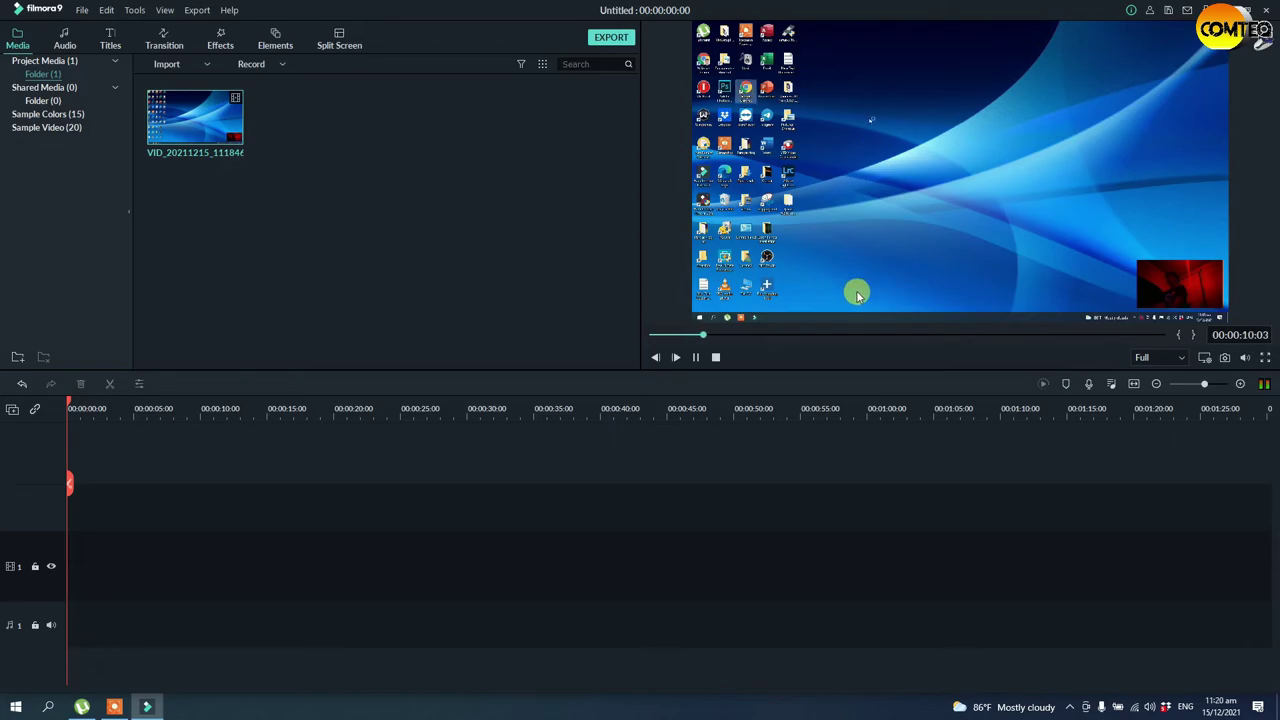
left_click(695, 360)
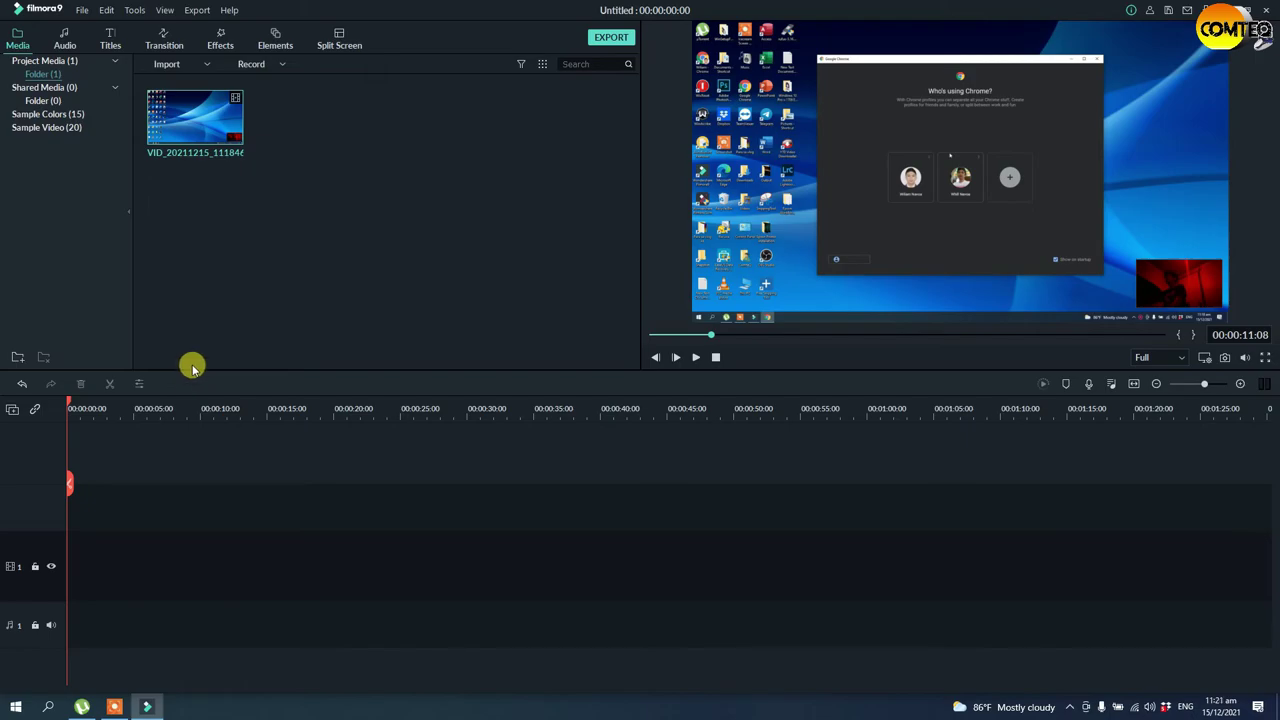
Place the recorded clip at the start of video track 1, matching the project settings to the media at 1920 x 1080 23fps.
left_click_drag(208, 113, 50, 536)
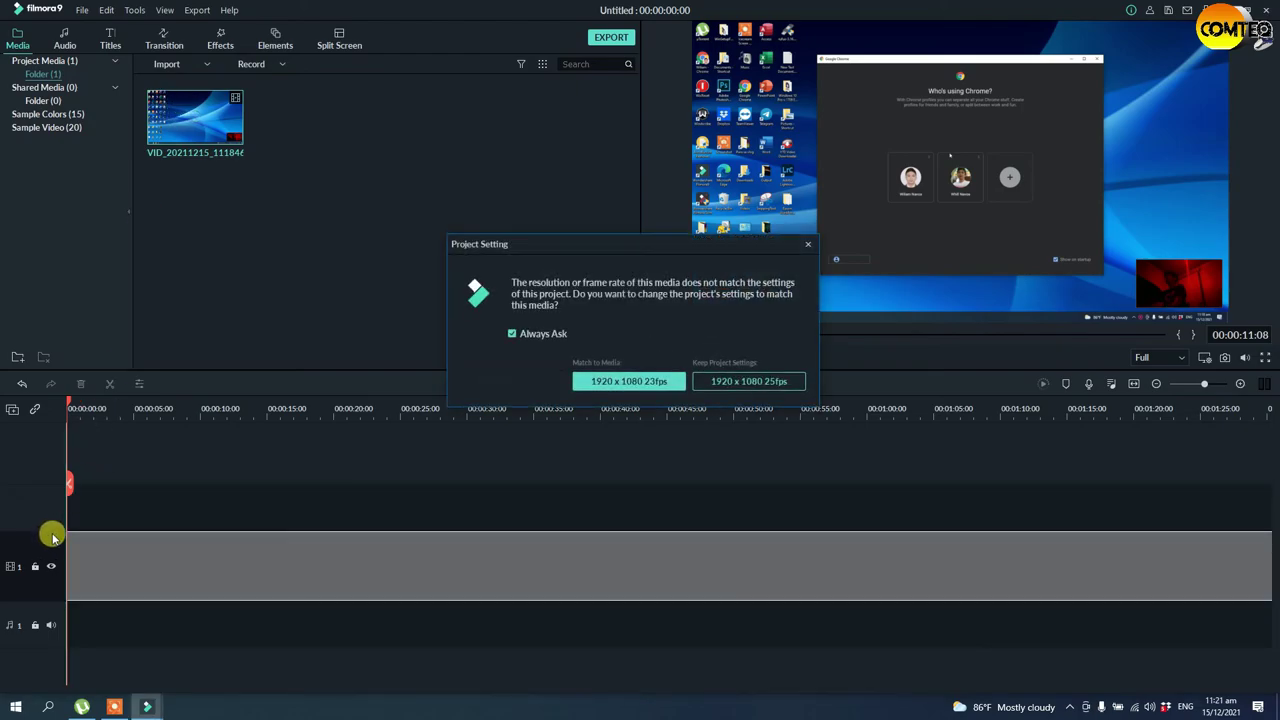
left_click(630, 390)
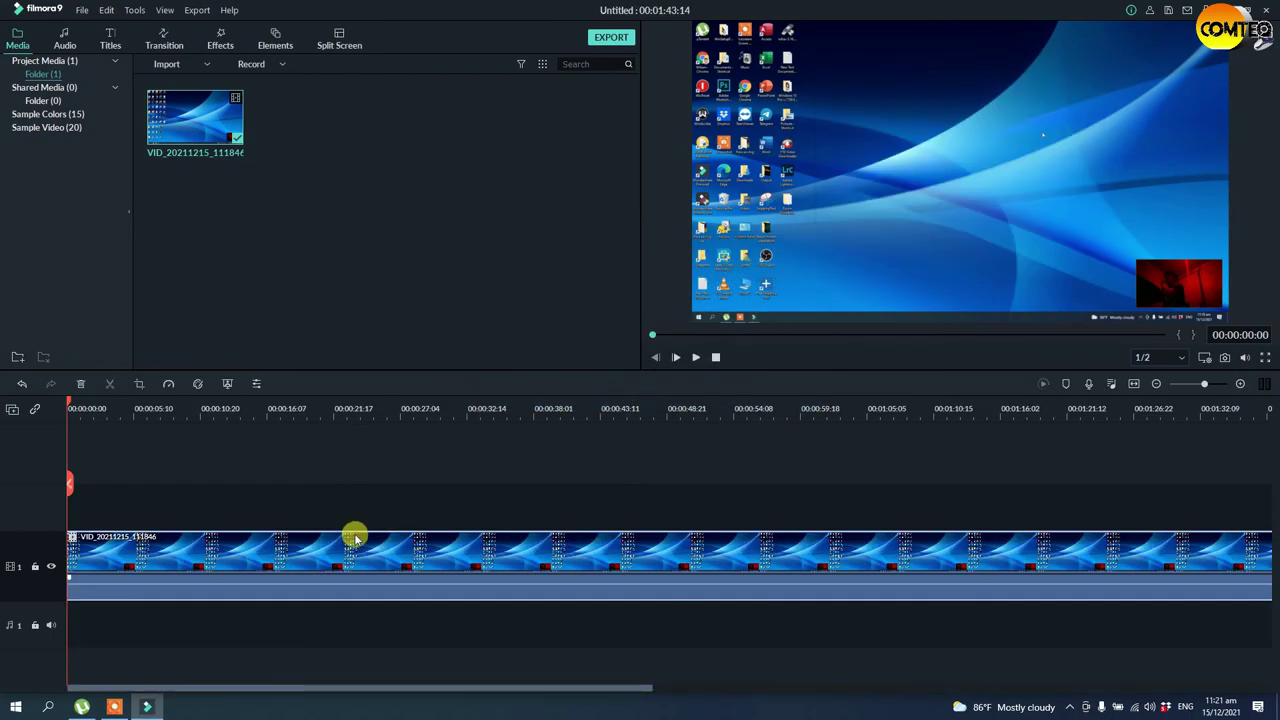